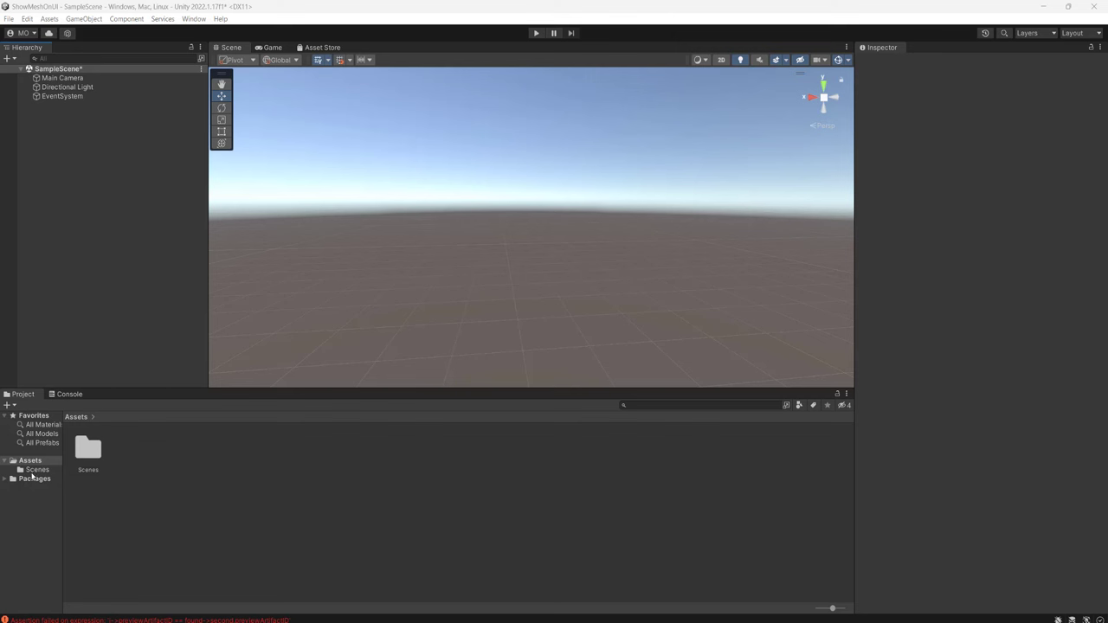
Add the PikachuM model from the Scenes folder to the scene and set its position to 0, 0, 0
click(33, 472)
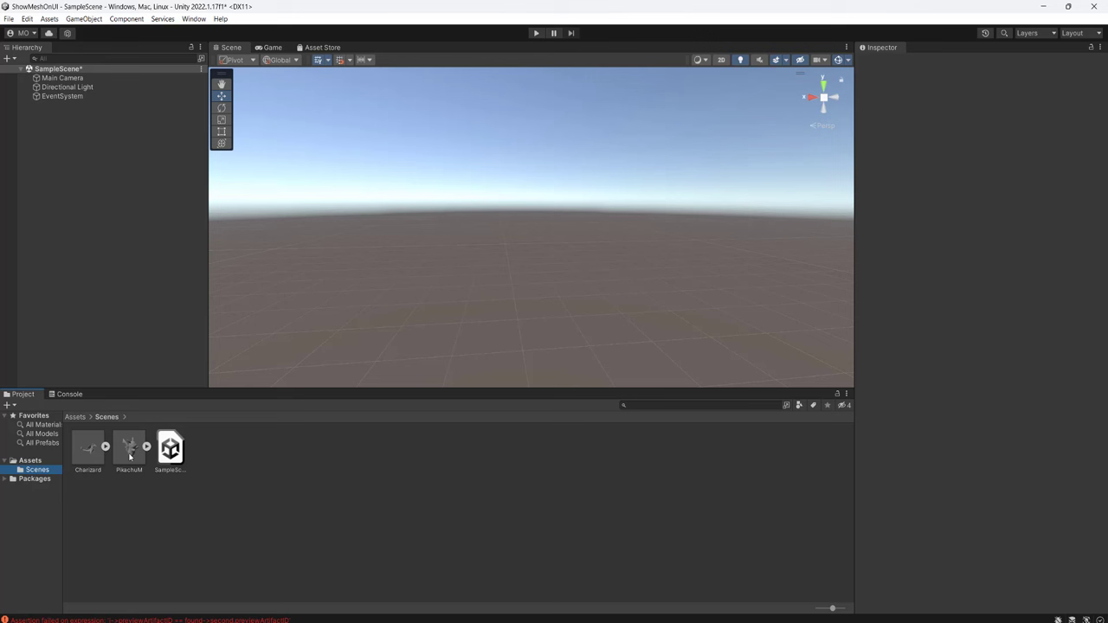
drag(130, 456, 477, 291)
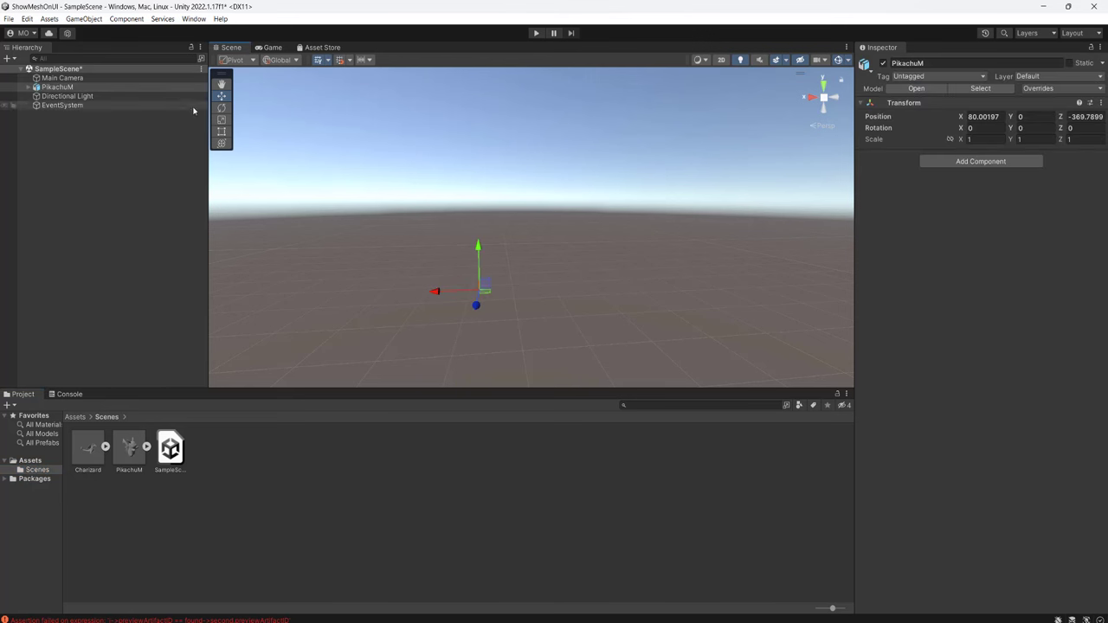
click(983, 116)
text(0)
key(Tab)
key(Tab)
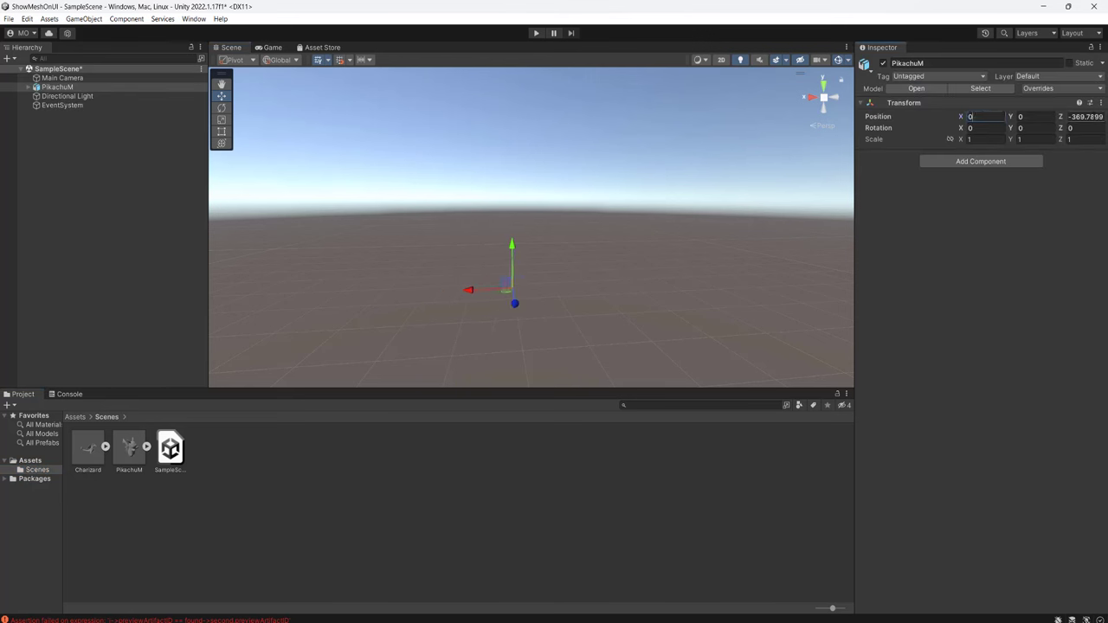
text(0)
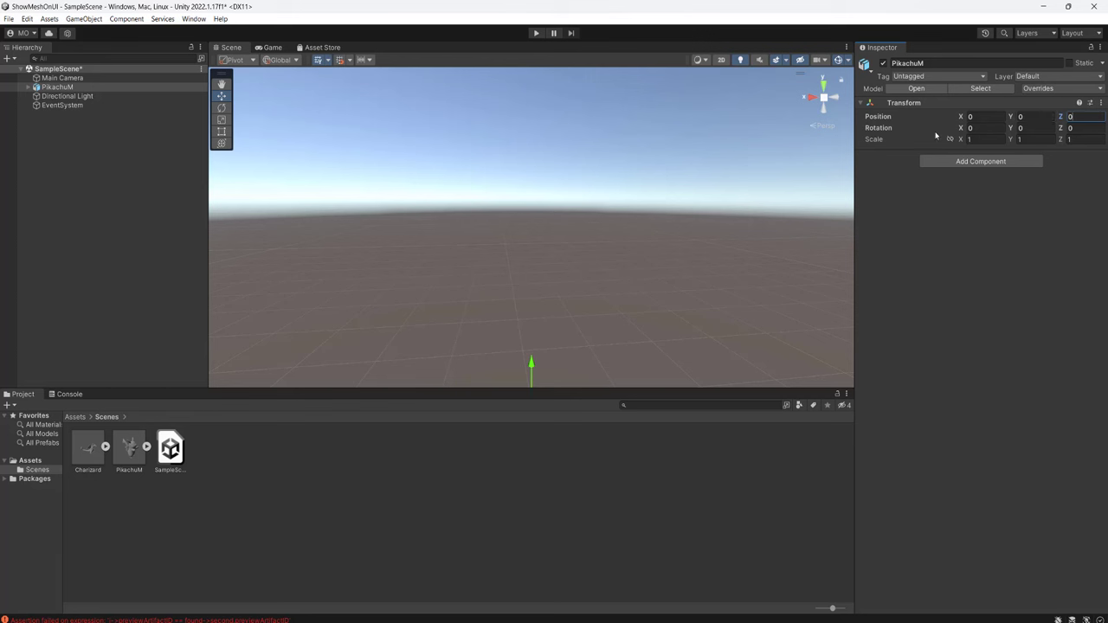
Set PikachuM's Y rotation to 180 and save the scene
key(Tab)
key(Tab)
text(180)
key(ctrl+s)
Create a second camera in the scene and set its position to 0, 0, 0
click(60, 78)
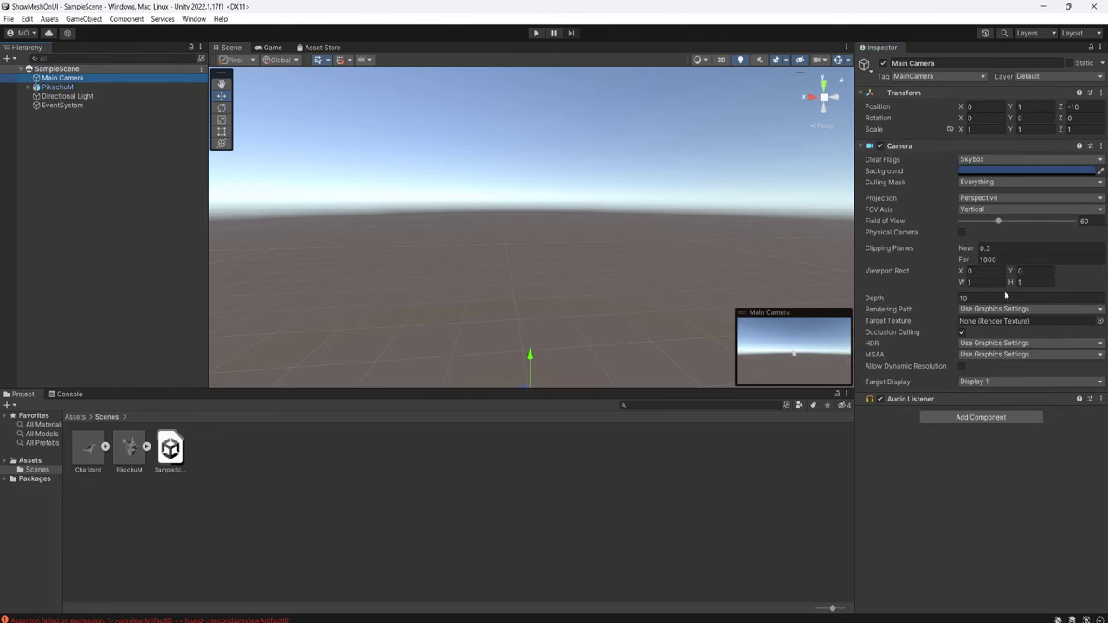
click(152, 158)
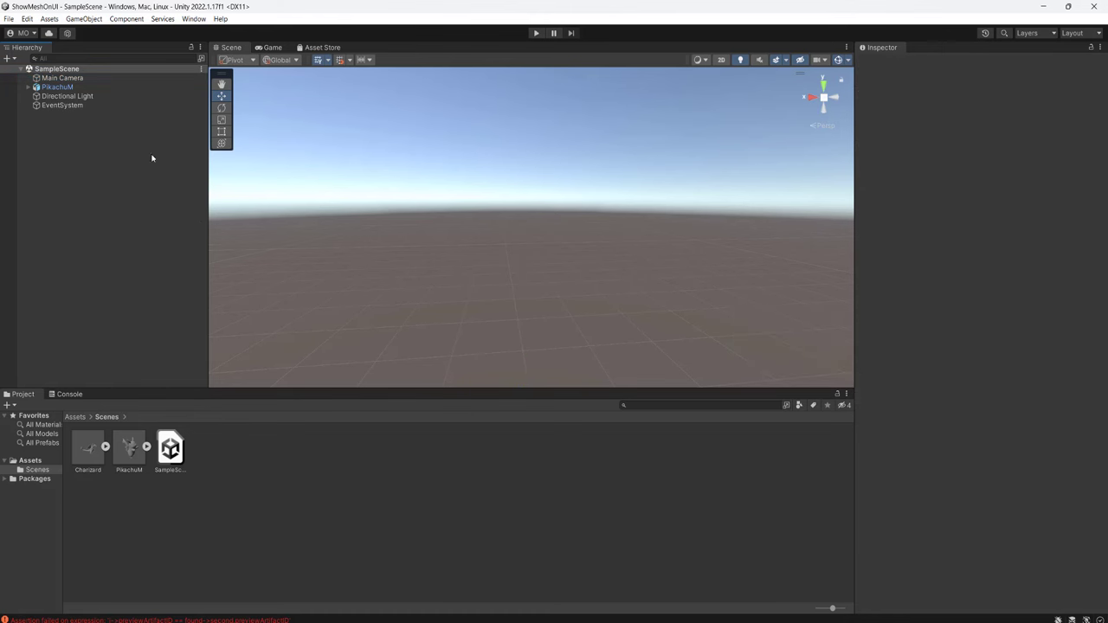
right_click(58, 142)
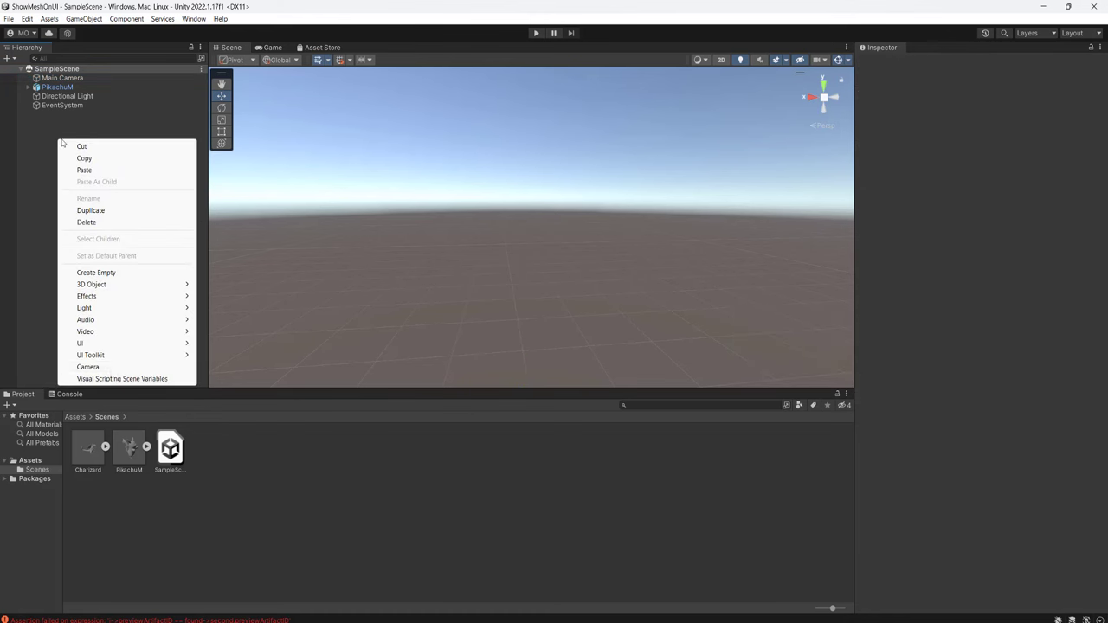
click(111, 370)
click(983, 106)
text(0)
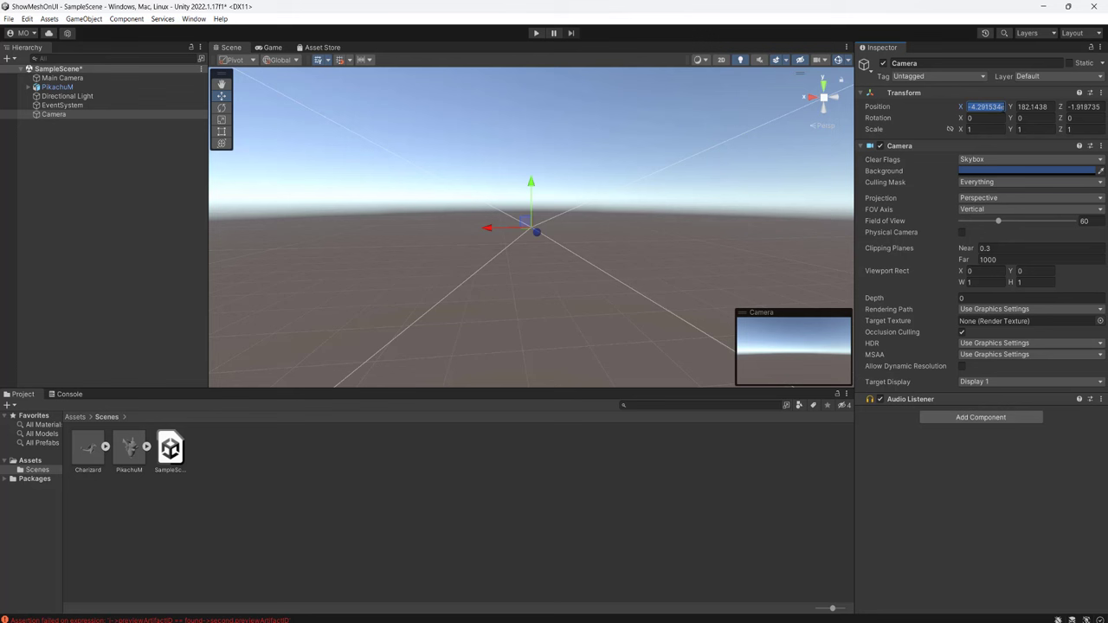
key(Tab)
text(0)
key(Tab)
text(0)
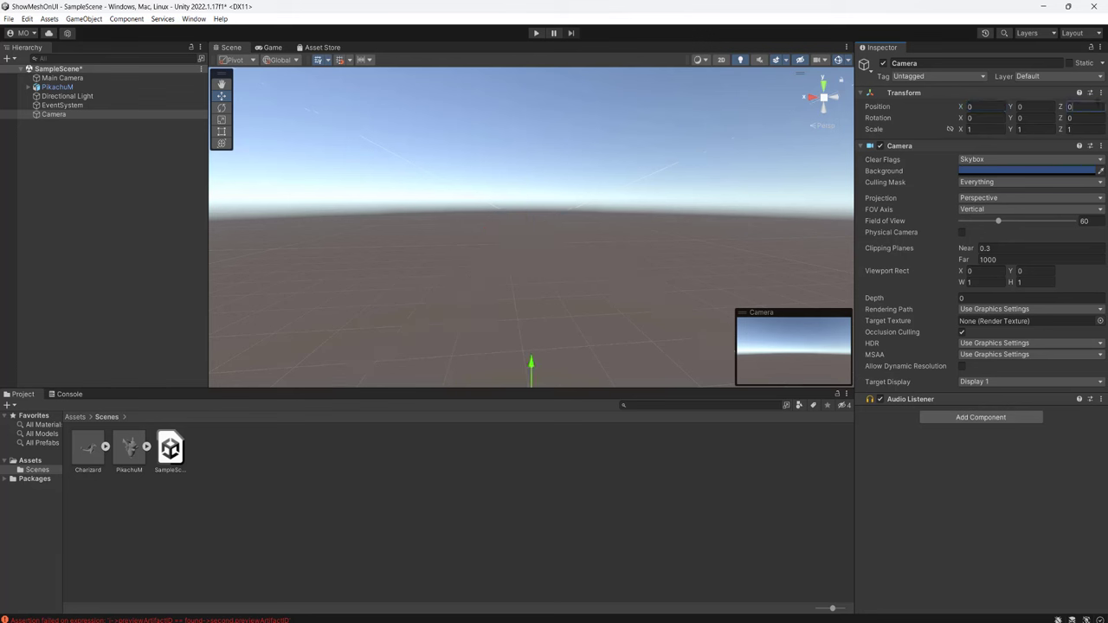
Set the new camera's position to Y 0.5 and Z -2 so it frames PikachuM, and save the scene
text(-2)
click(1030, 107)
text(1)
key(ctrl+s)
key(BackSpace)
text(0.5)
key(Return)
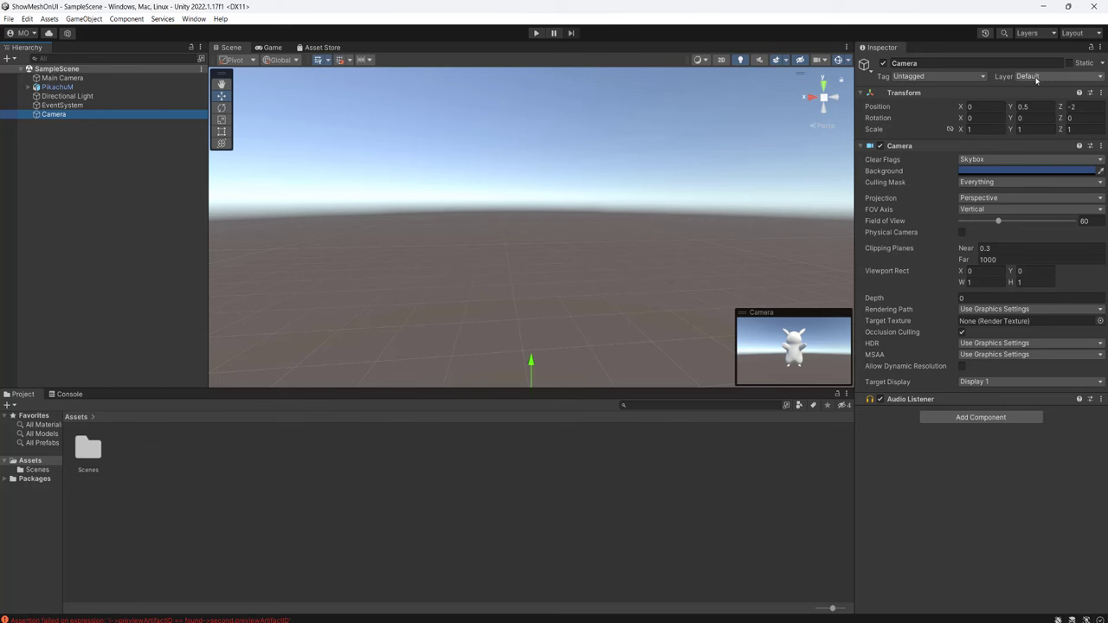
Define a new layer named PikaLayer as User Layer 6
click(1039, 77)
click(1044, 151)
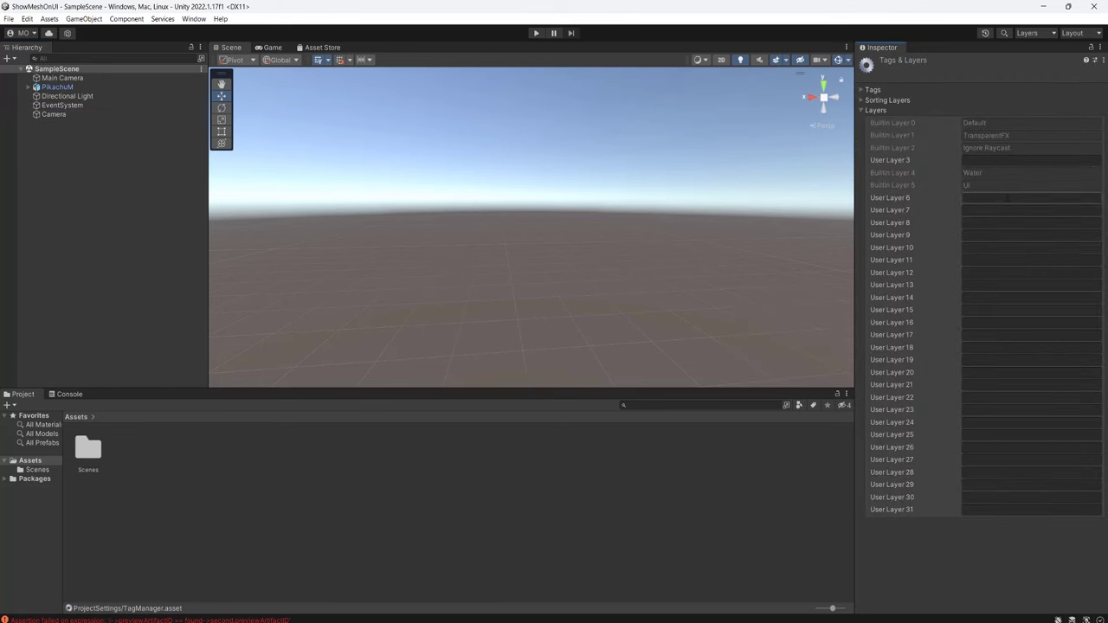
click(1005, 198)
text(PikaLayer)
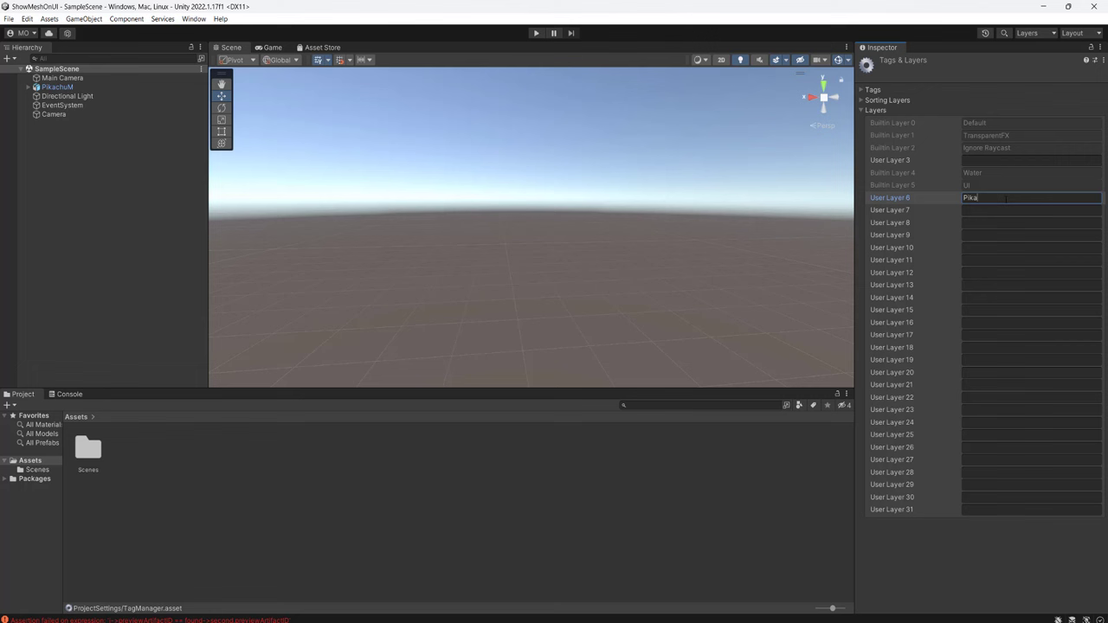
Assign PikachuM and all its child objects to PikaLayer
click(95, 88)
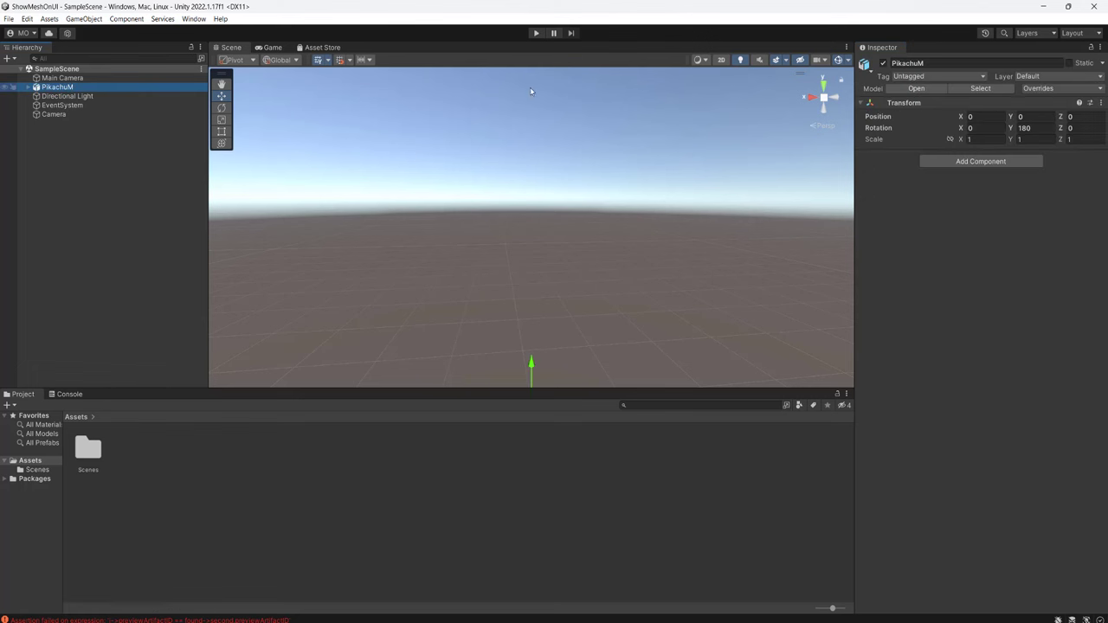
click(1045, 77)
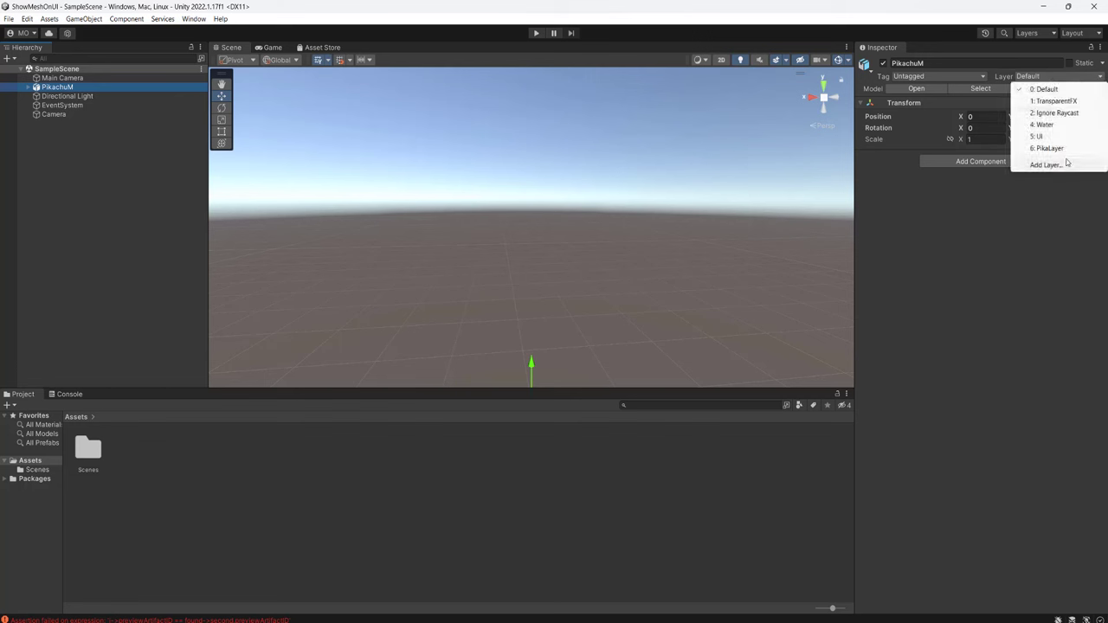
click(1064, 151)
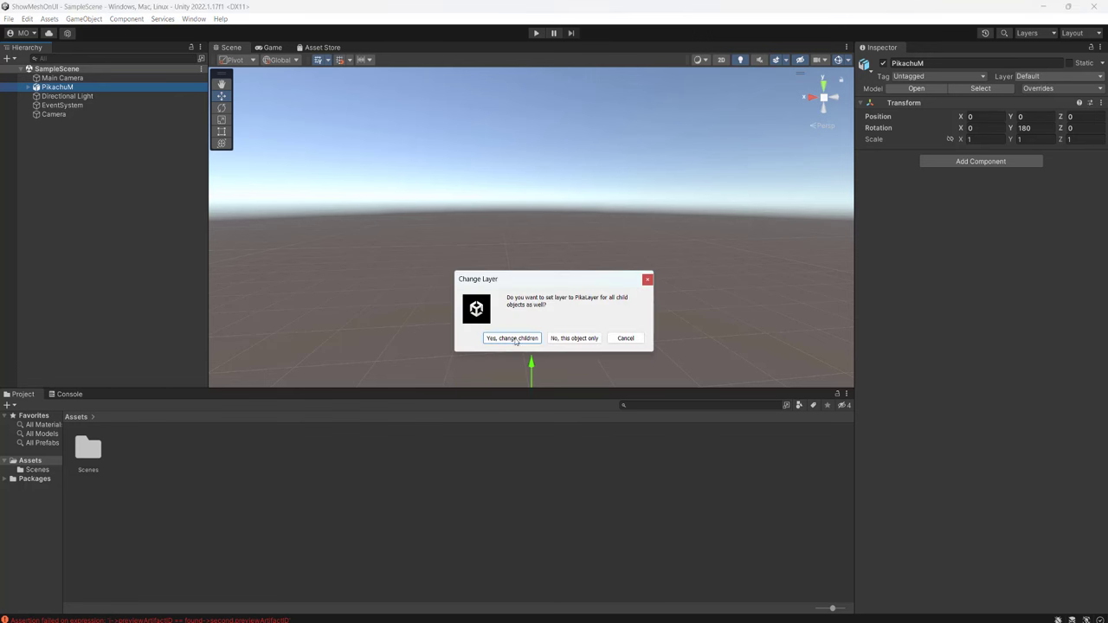
click(513, 338)
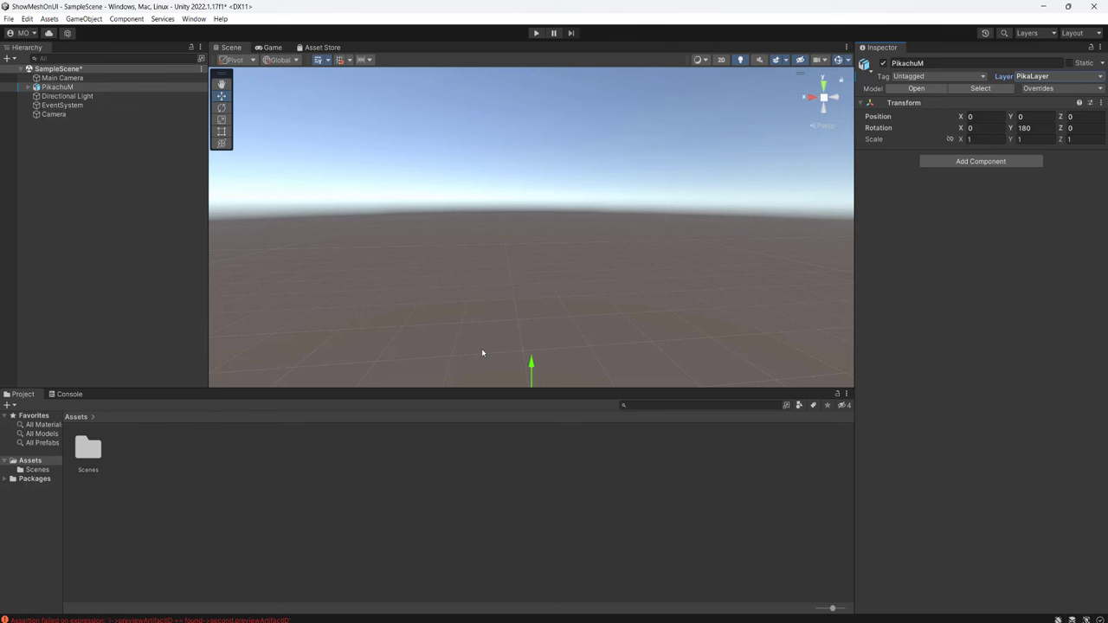
Set the second camera's clear flags to Solid Color and check the alpha value of its background color
click(89, 114)
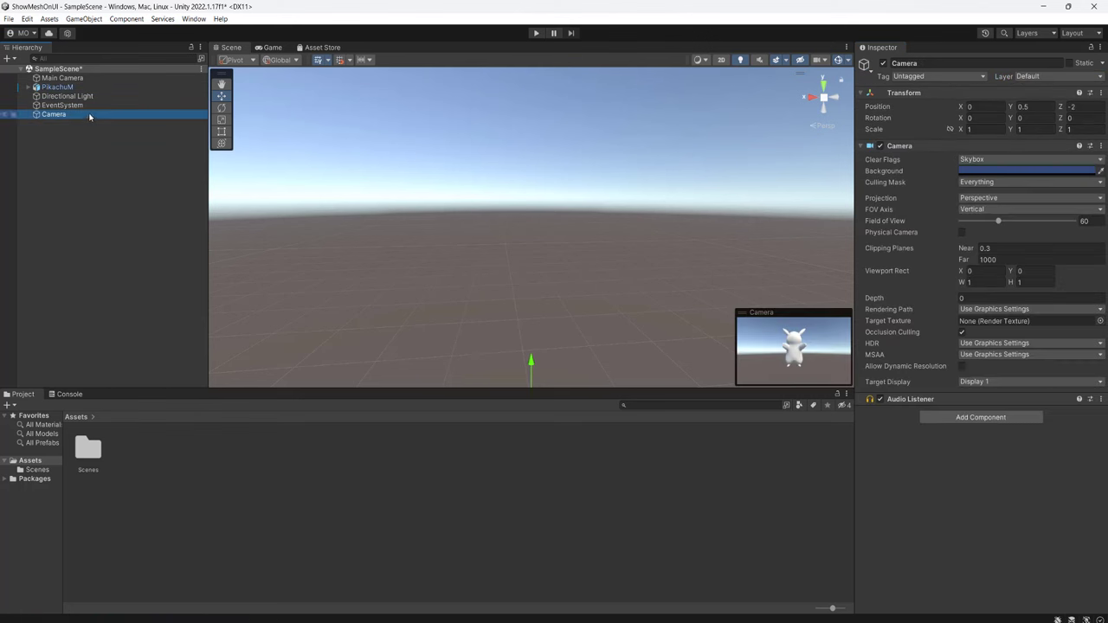
click(984, 159)
click(995, 183)
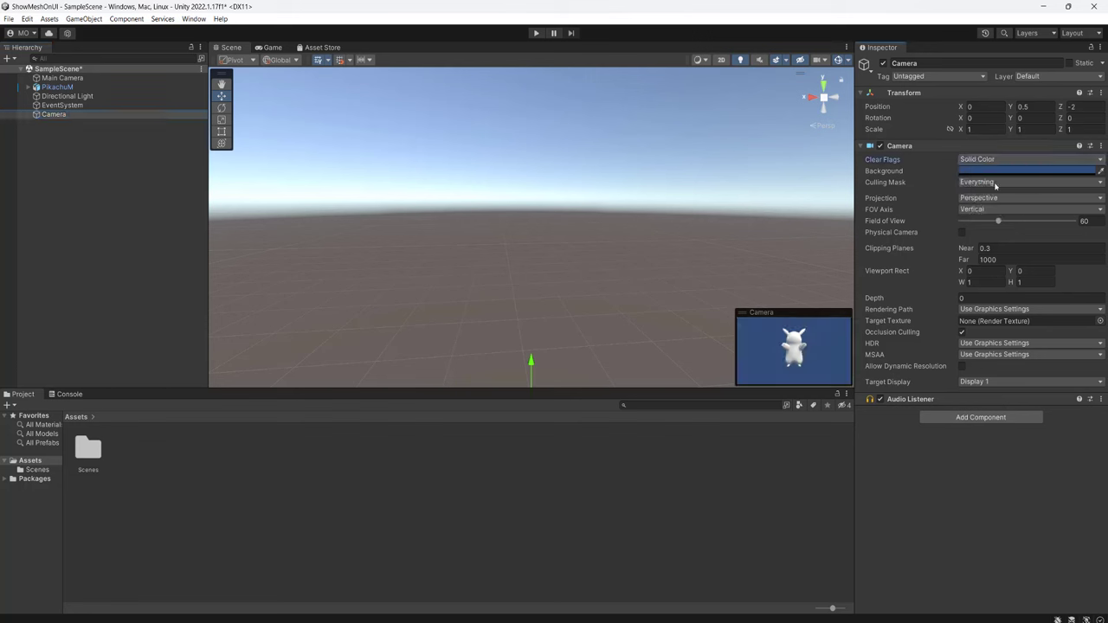
click(992, 171)
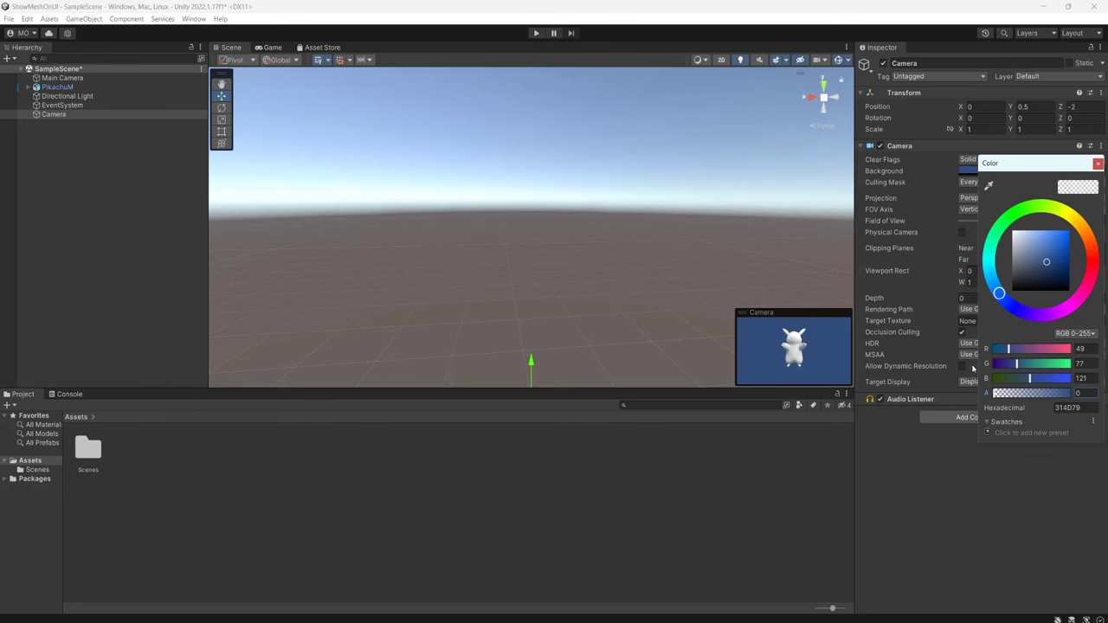
key(Escape)
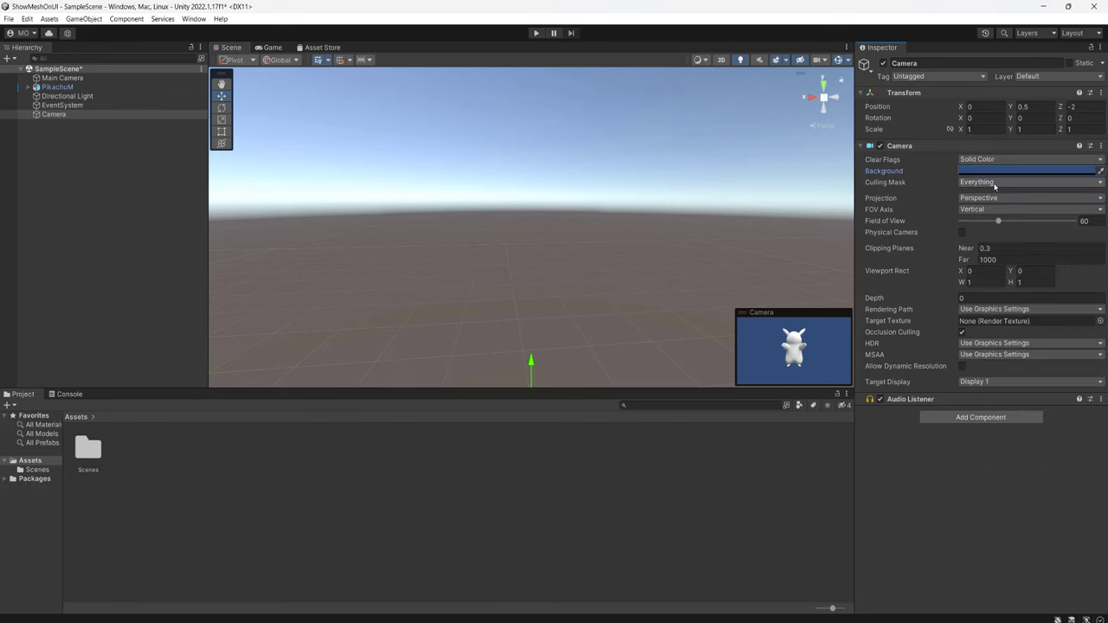
Restrict the second camera's culling mask to PikaLayer only and save the scene
click(995, 183)
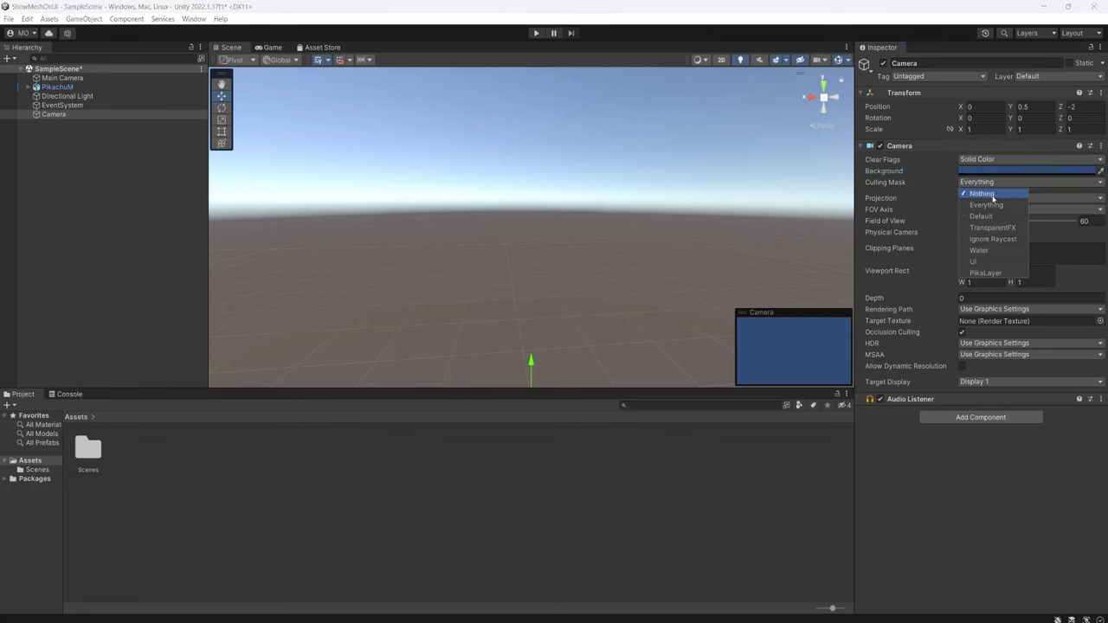
click(993, 195)
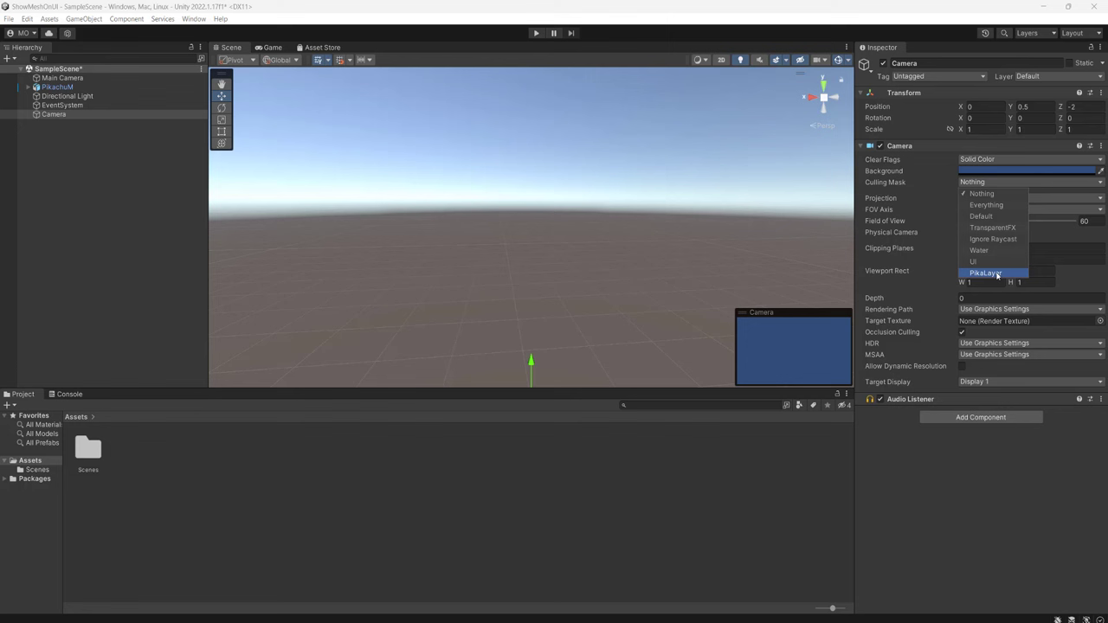
click(997, 274)
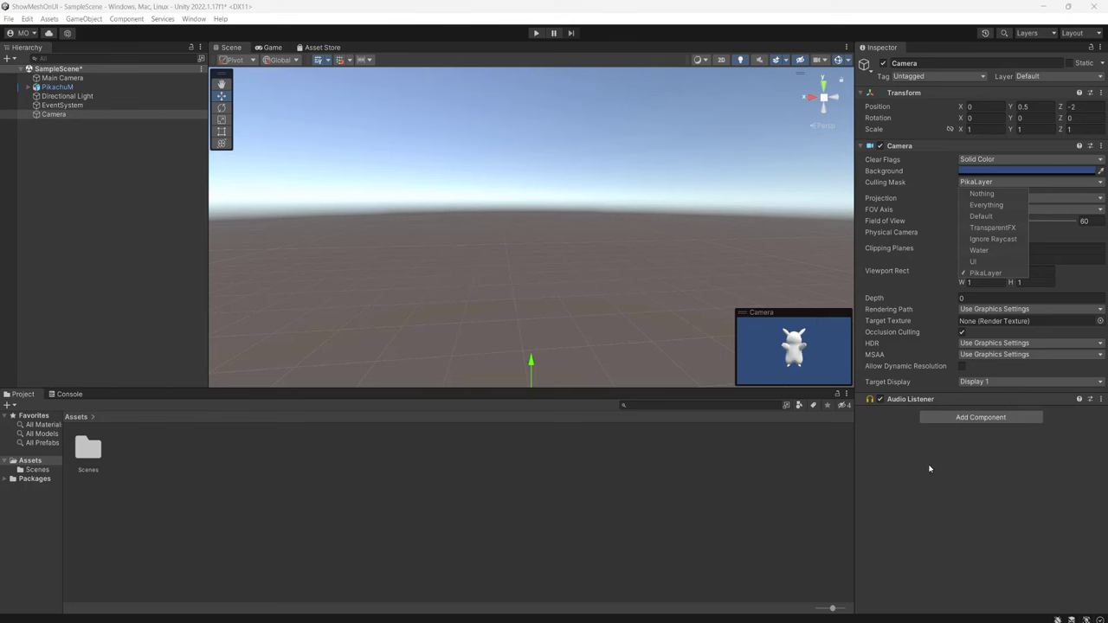
click(929, 468)
key(ctrl+s)
Create a render texture named Pikatex in Assets and set its depth stencil format to None
right_click(139, 450)
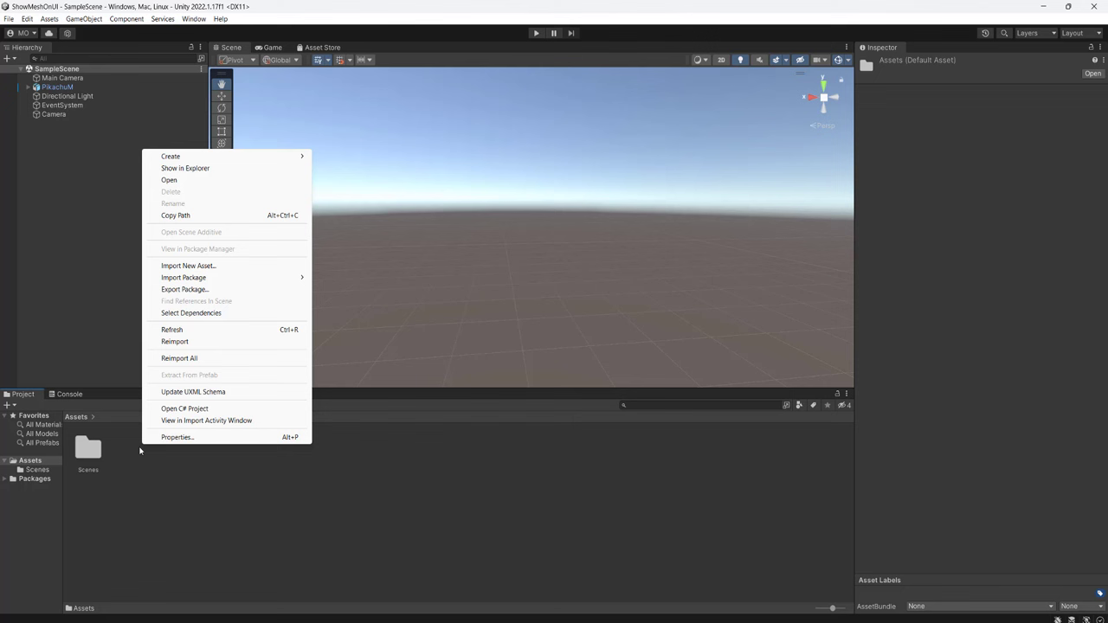
mouse_move(222, 159)
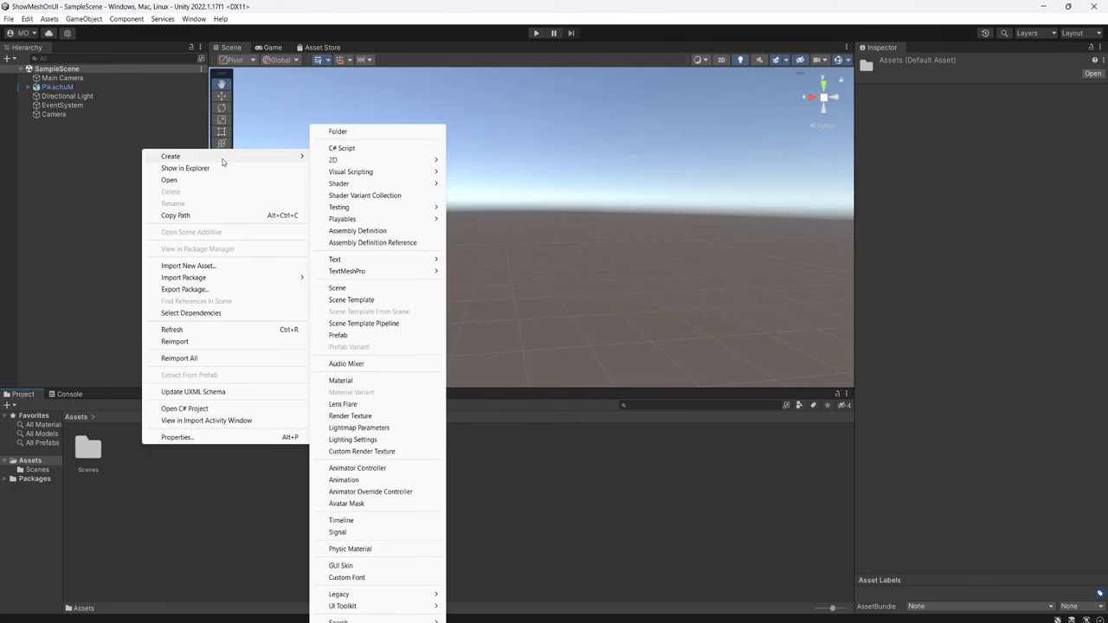
click(375, 415)
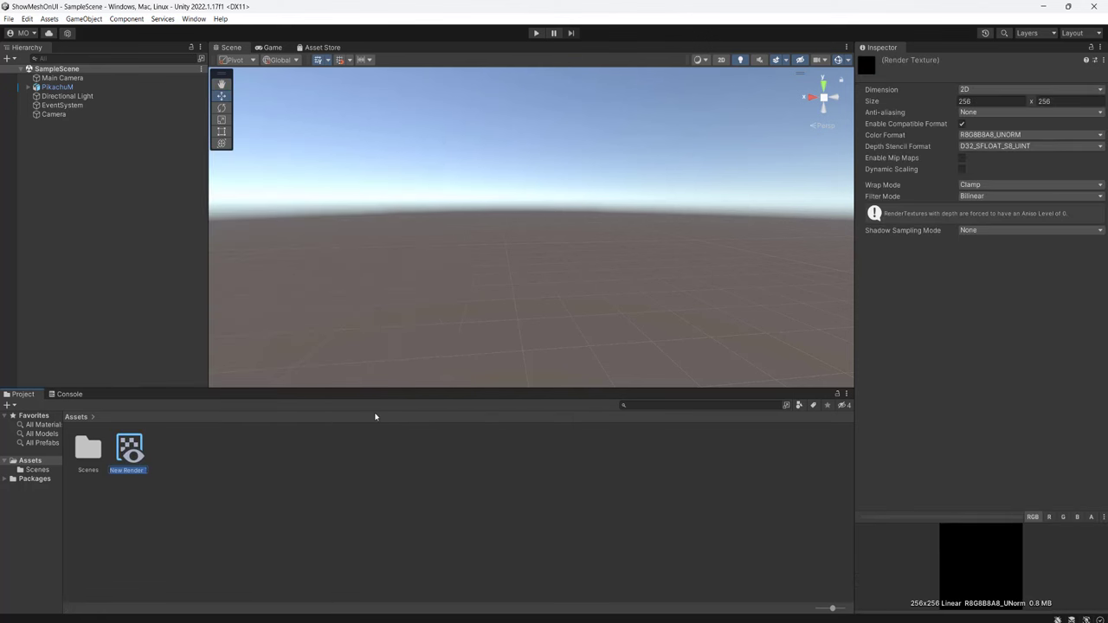
text(Pikatex)
key(Return)
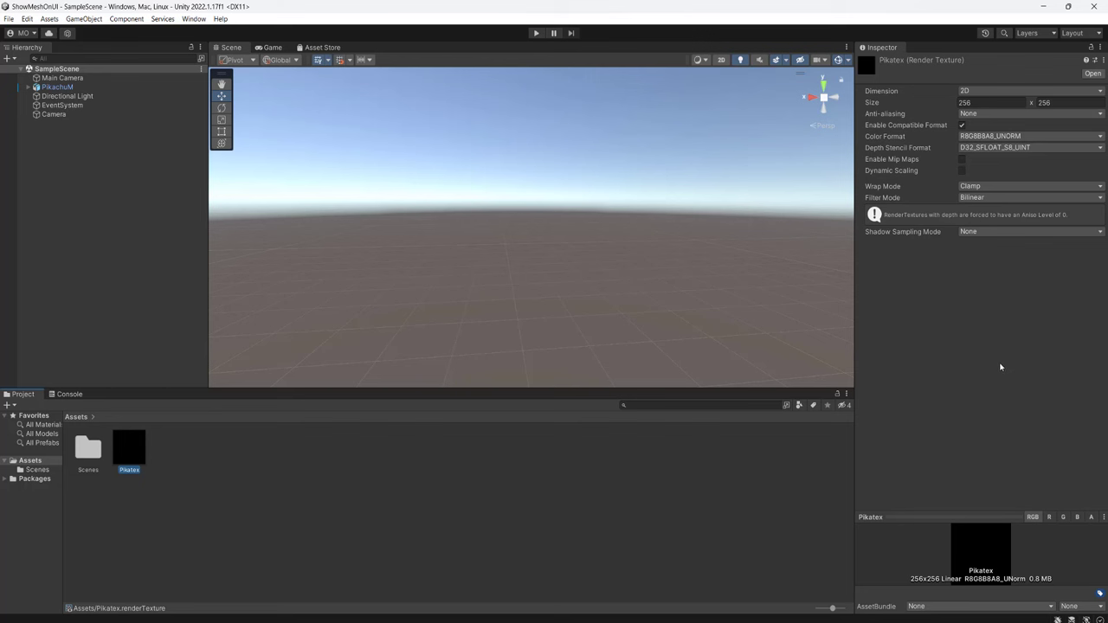
click(990, 151)
click(996, 160)
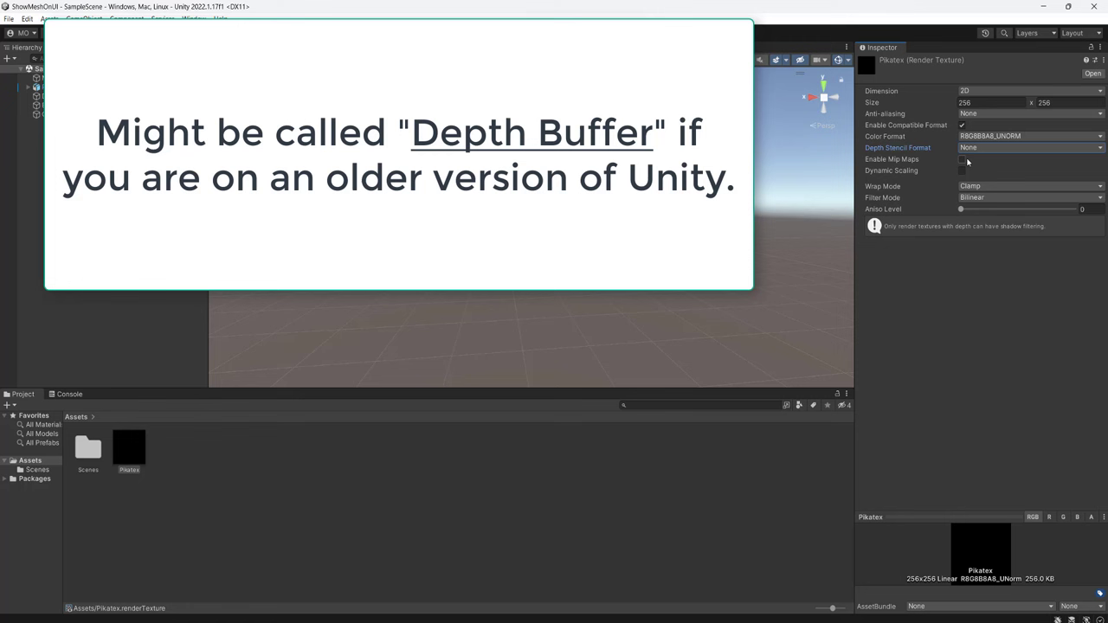
Assign Pikatex as the second camera's target texture
click(52, 115)
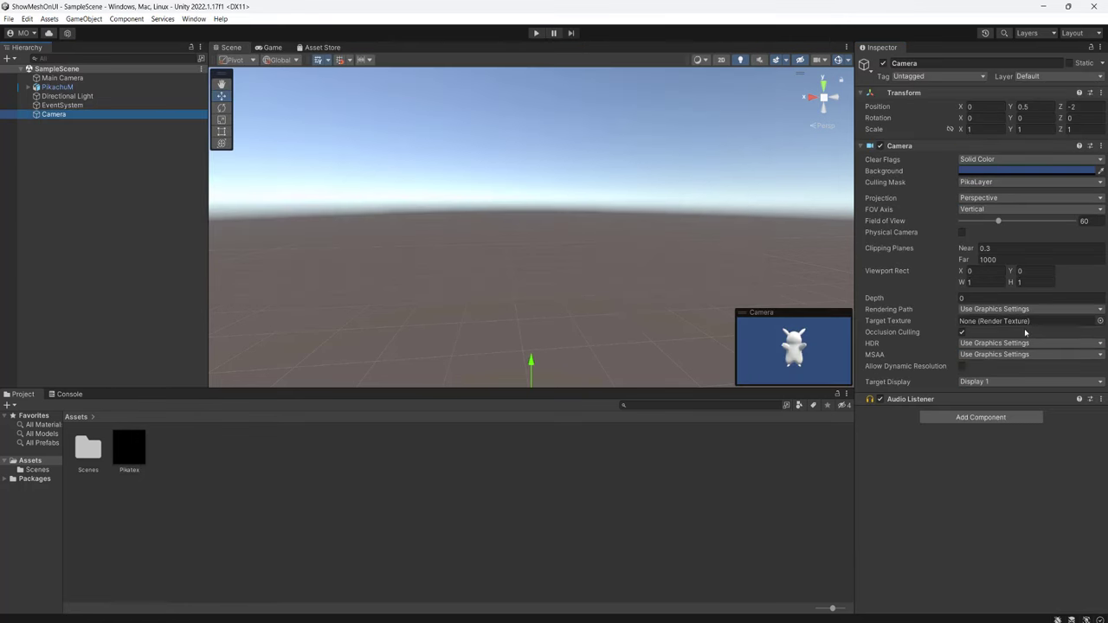
click(977, 322)
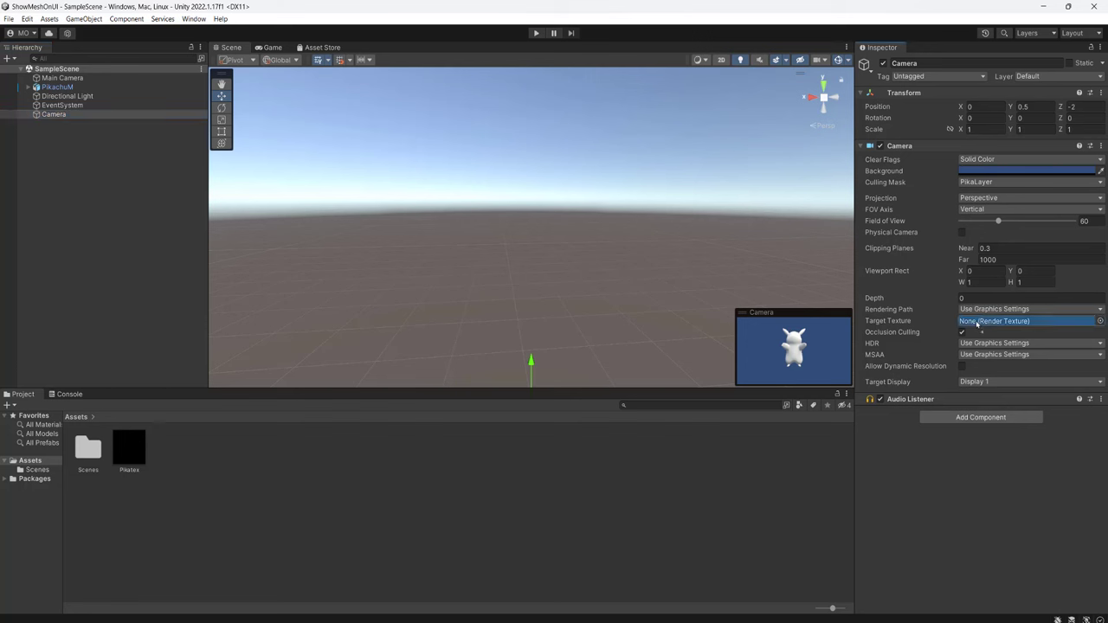
drag(977, 323, 978, 323)
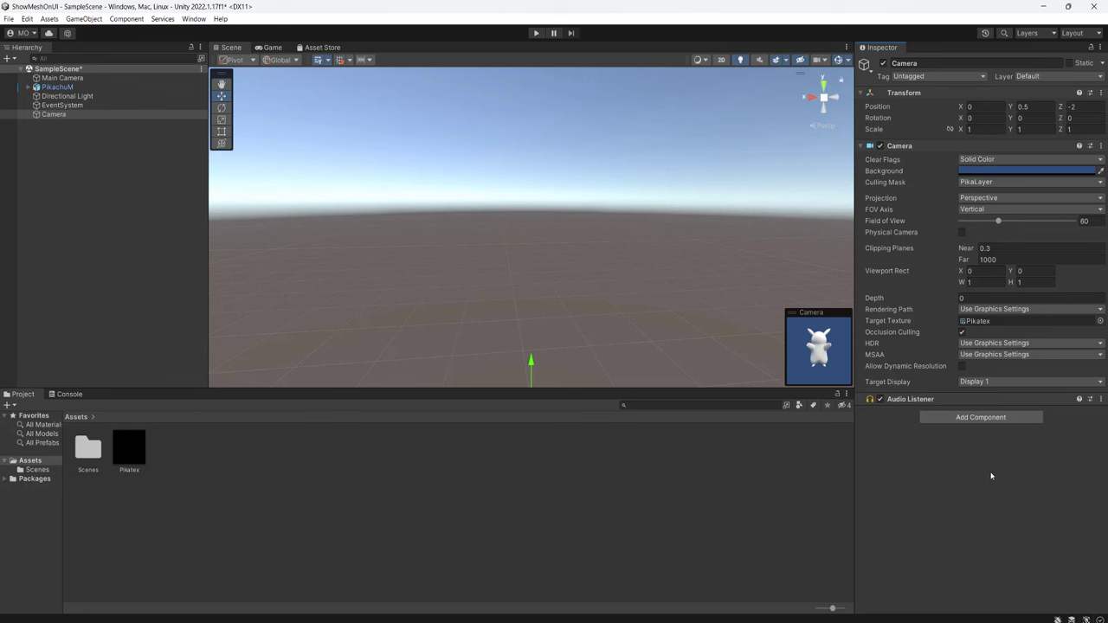
Add a UI canvas to the root of the scene
right_click(62, 153)
mouse_move(130, 356)
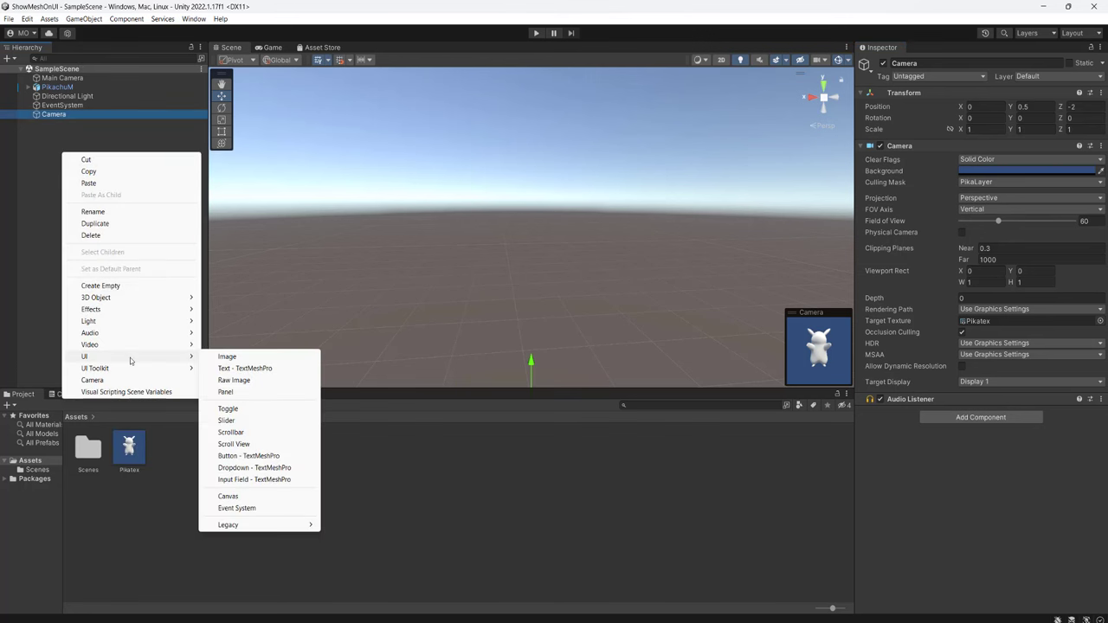
click(243, 495)
click(97, 139)
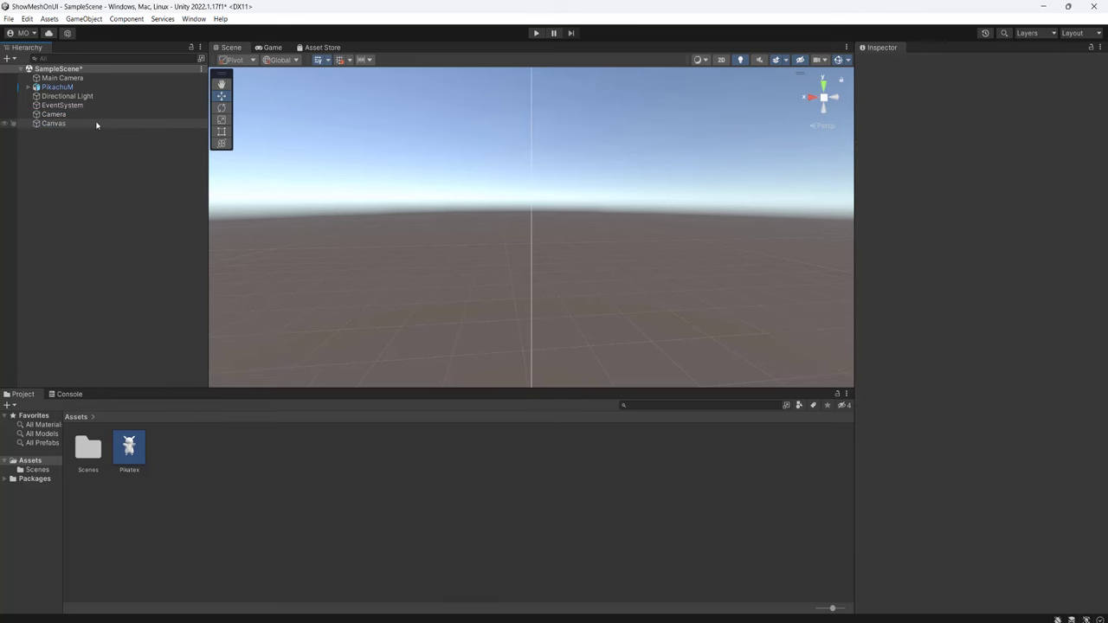
Add a Raw Image as a child of the Canvas and assign Pikatex as its texture
click(97, 124)
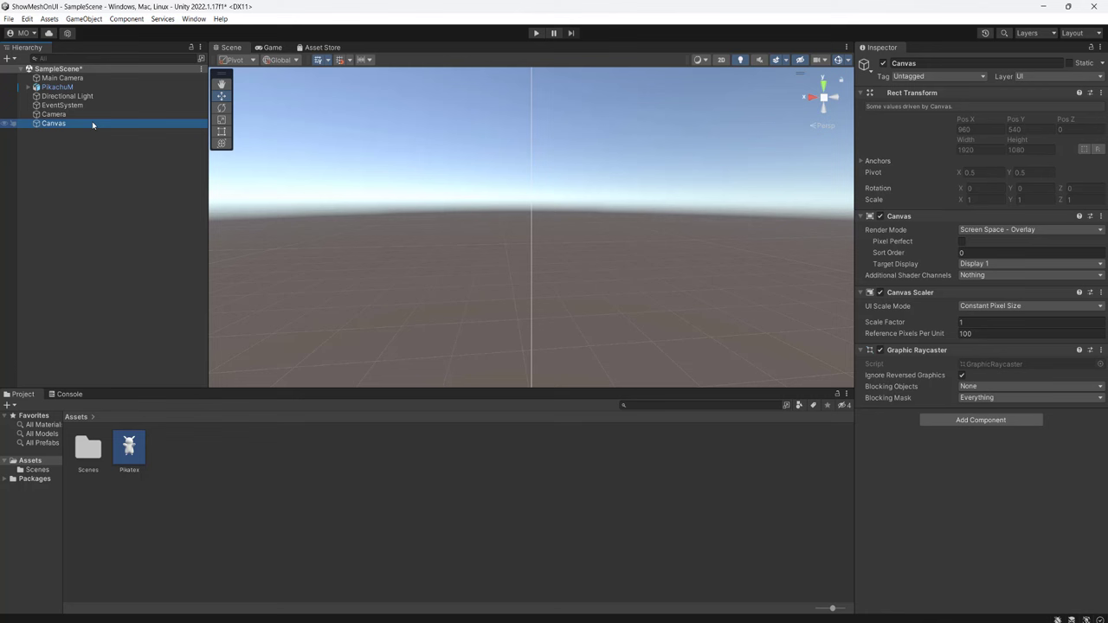
right_click(71, 126)
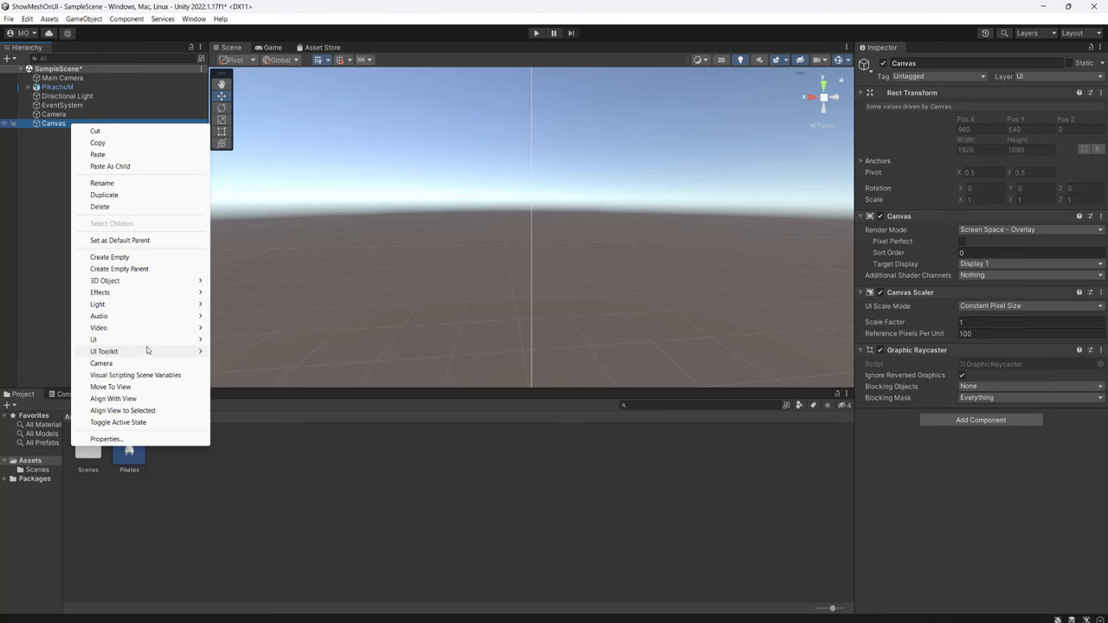
mouse_move(139, 339)
click(235, 363)
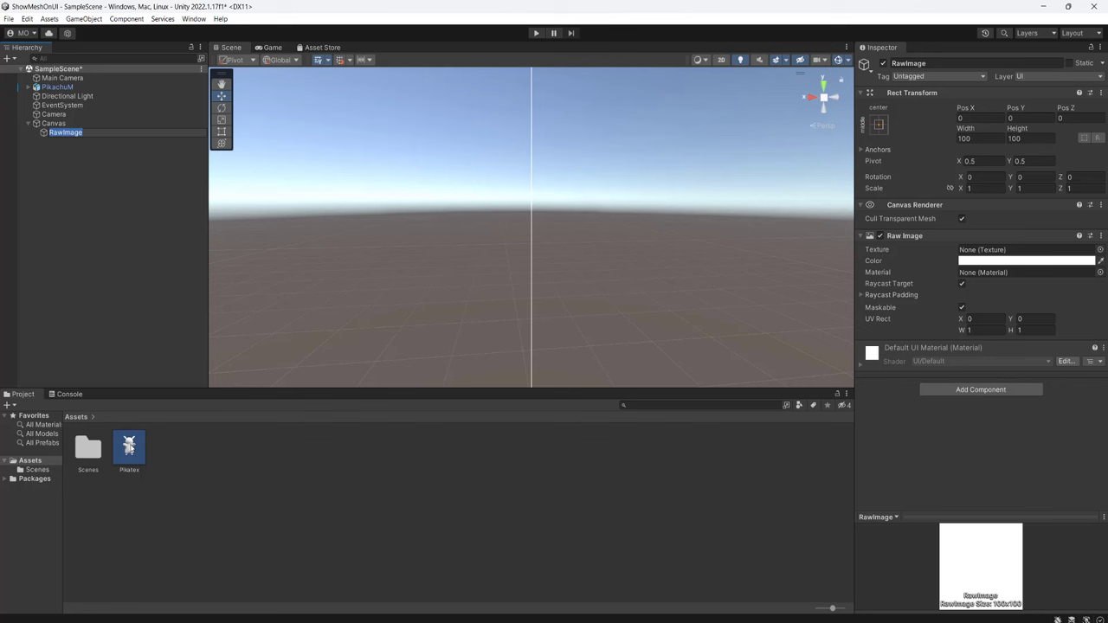
drag(131, 448, 974, 253)
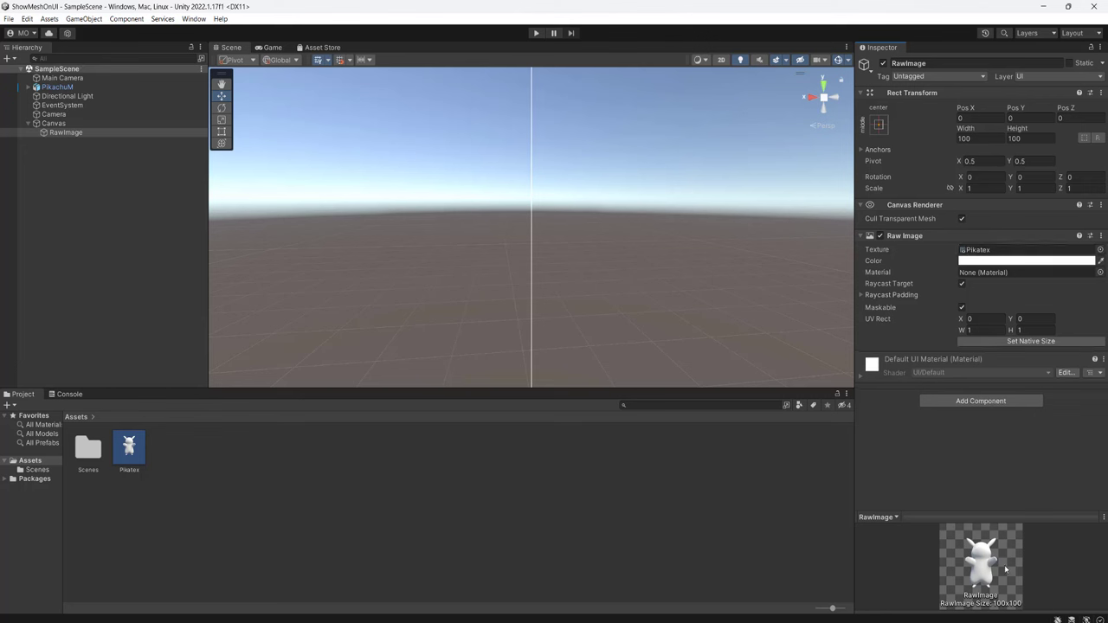
Move the Raw Image near the canvas's upper corner, at about X -869, Y 382
key(f)
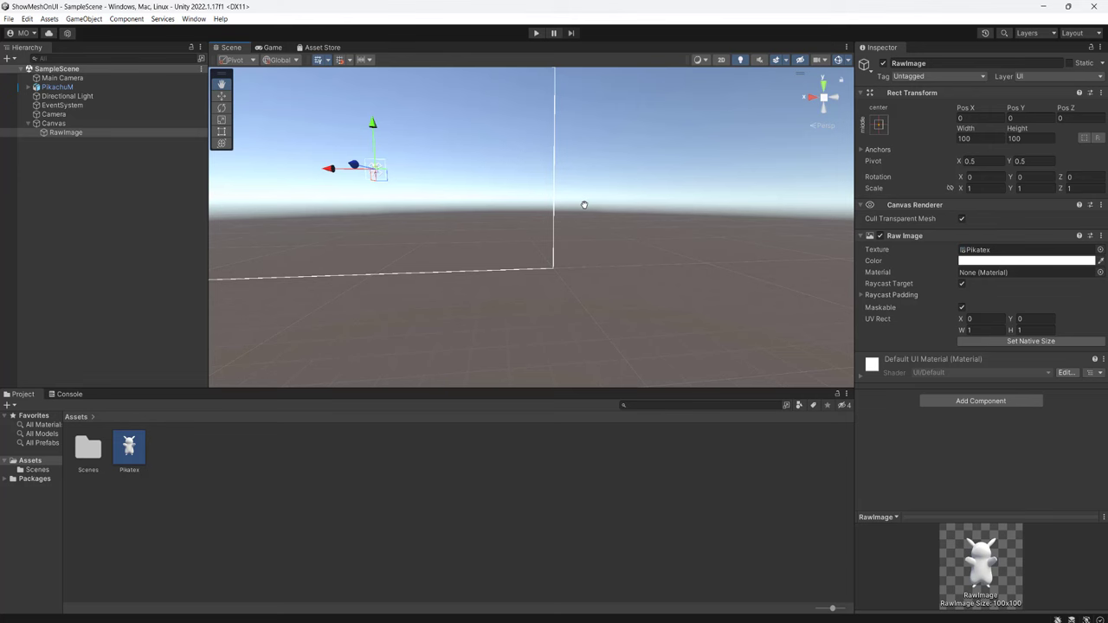
scroll(571, 221, up, 3)
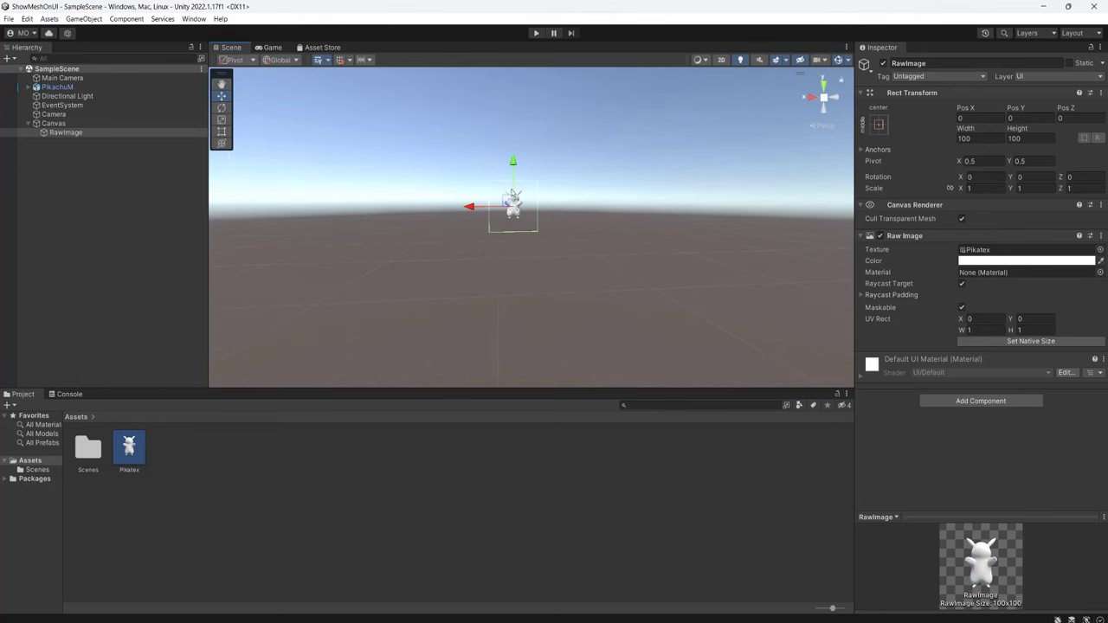
scroll(530, 198, down, 3)
drag(520, 177, 682, 121)
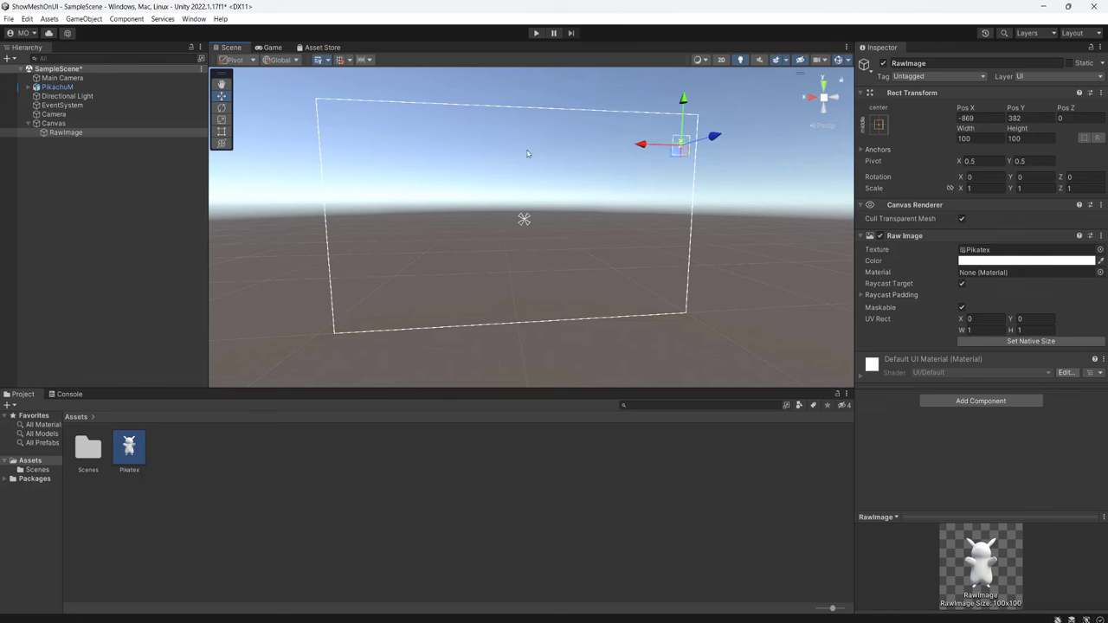
Add a UI Image as a child of the Canvas and set its color to dark red
click(144, 159)
right_click(77, 122)
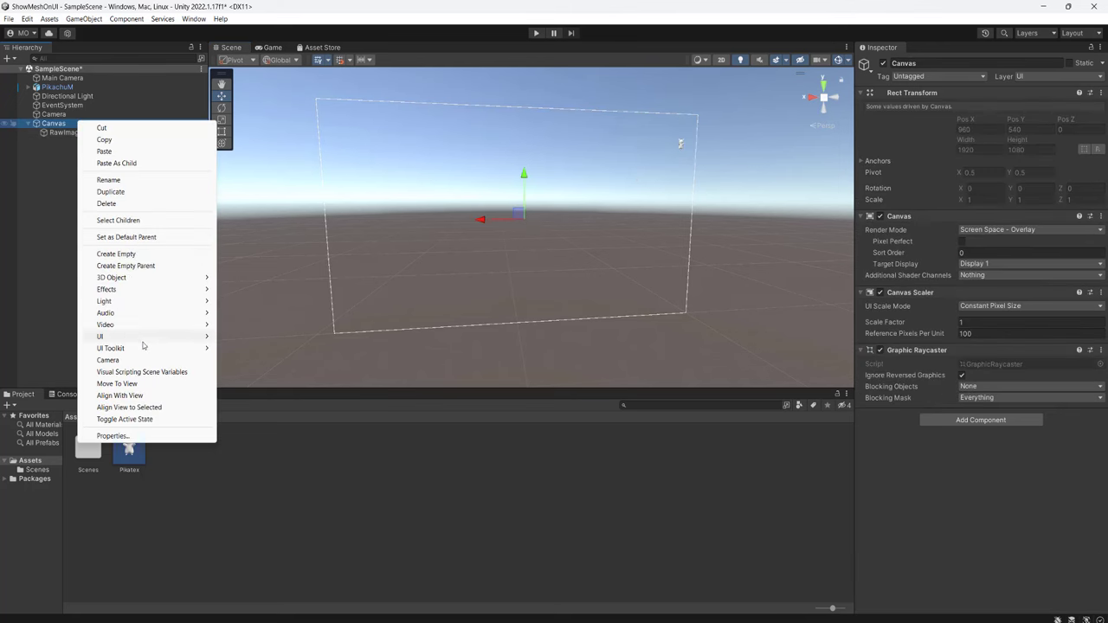
mouse_move(141, 340)
click(238, 336)
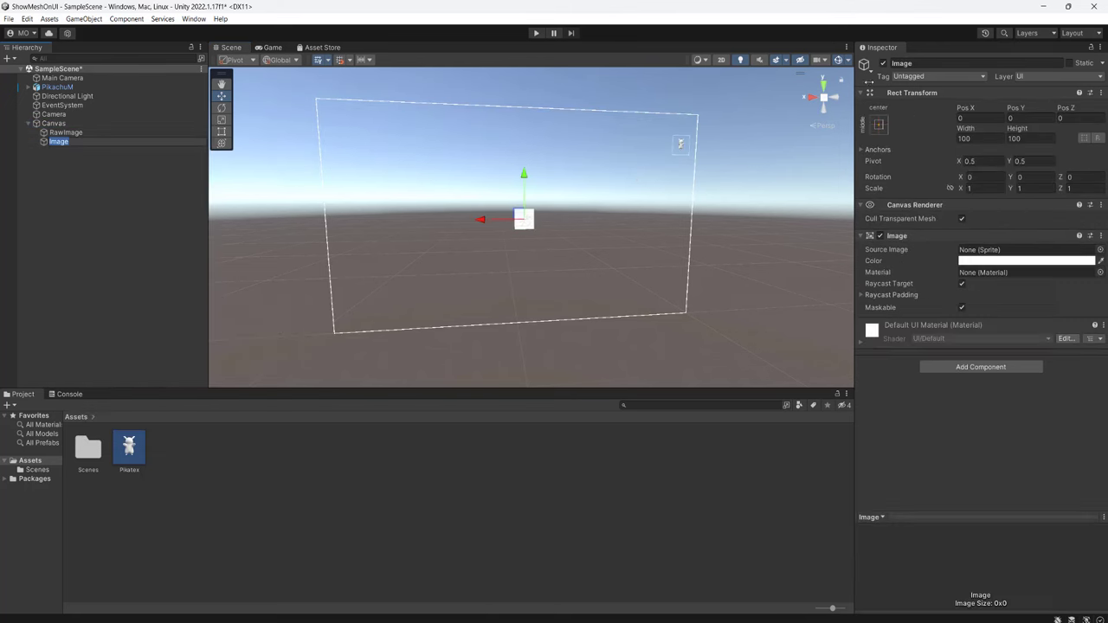
click(1002, 262)
drag(1056, 352, 1061, 347)
click(1098, 253)
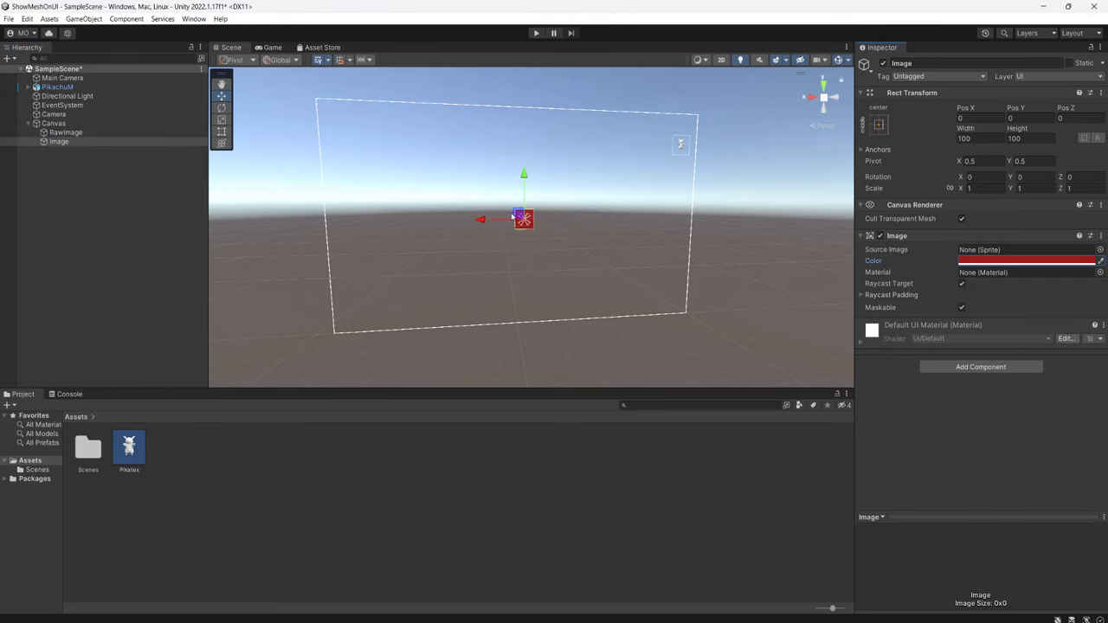
Move the red Image onto the RawImage at about X -864, Y 384, and order it before RawImage under the Canvas
drag(596, 225, 677, 222)
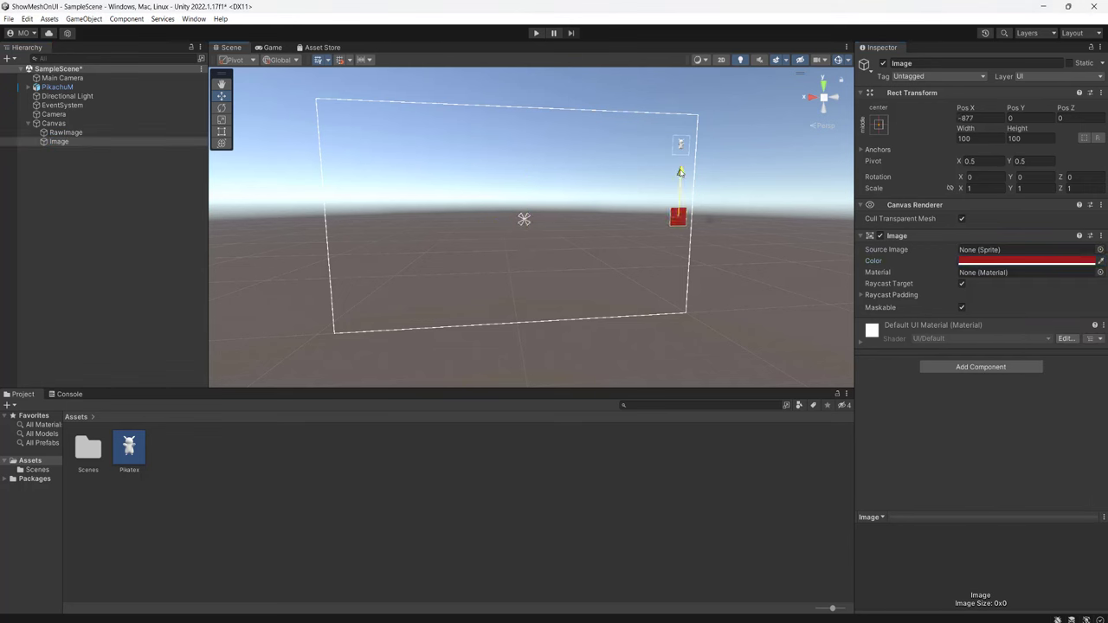
drag(684, 175, 685, 95)
drag(651, 144, 648, 145)
drag(86, 141, 86, 126)
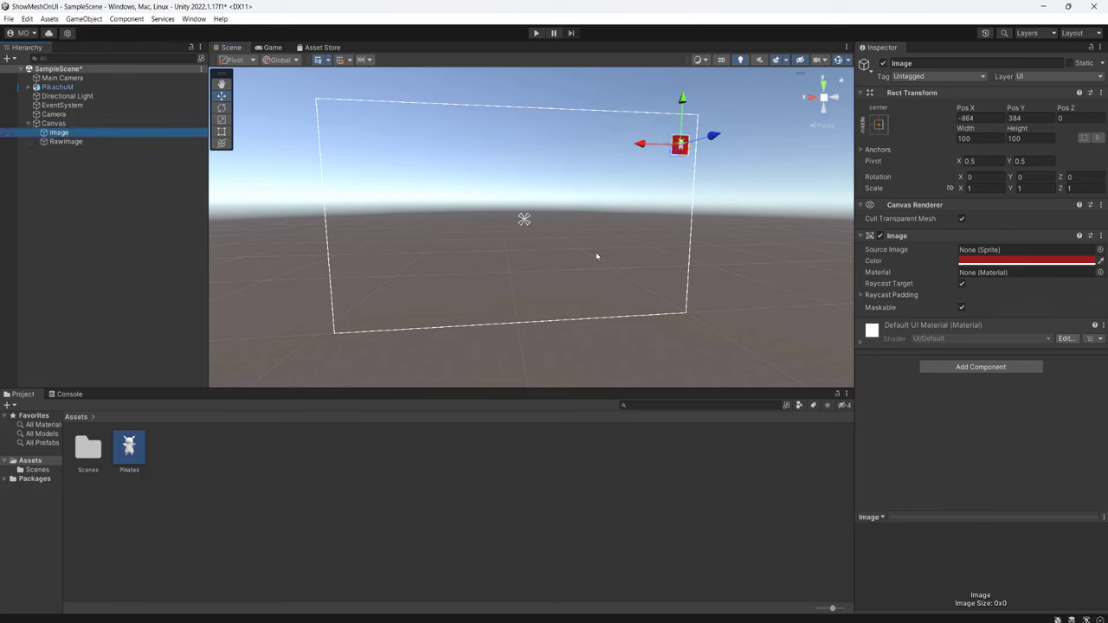
Save the scene and run it in play mode to check the model on the UI
key(ctrl+s)
click(536, 33)
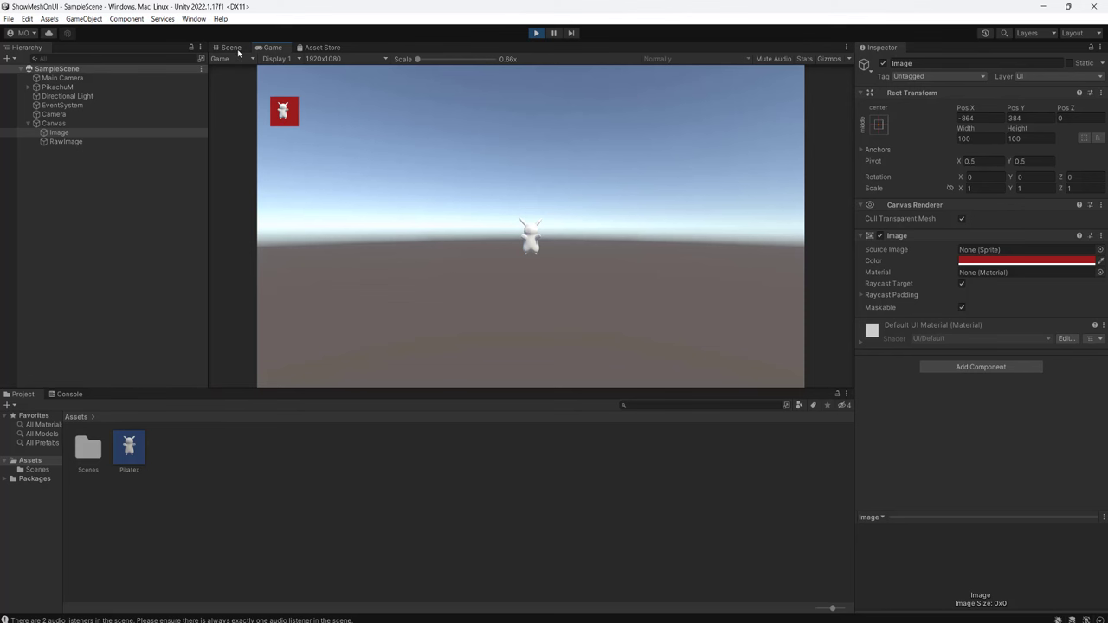
click(230, 47)
Place the Charizard model from the Scenes folder into the scene and set its position to 0, 0, 0
click(39, 471)
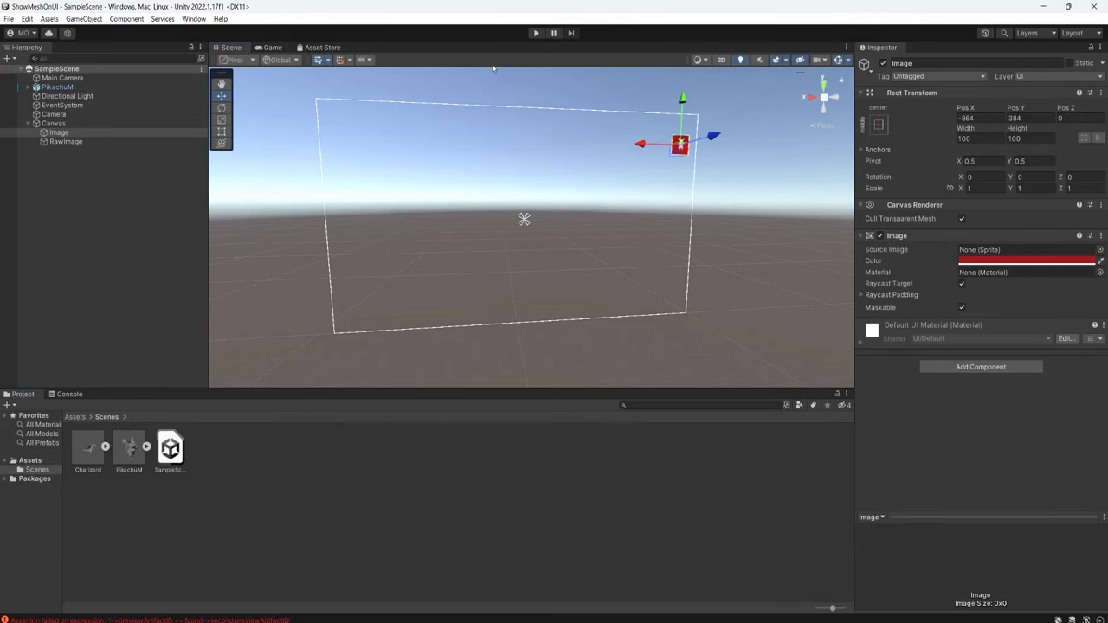
drag(473, 226, 443, 261)
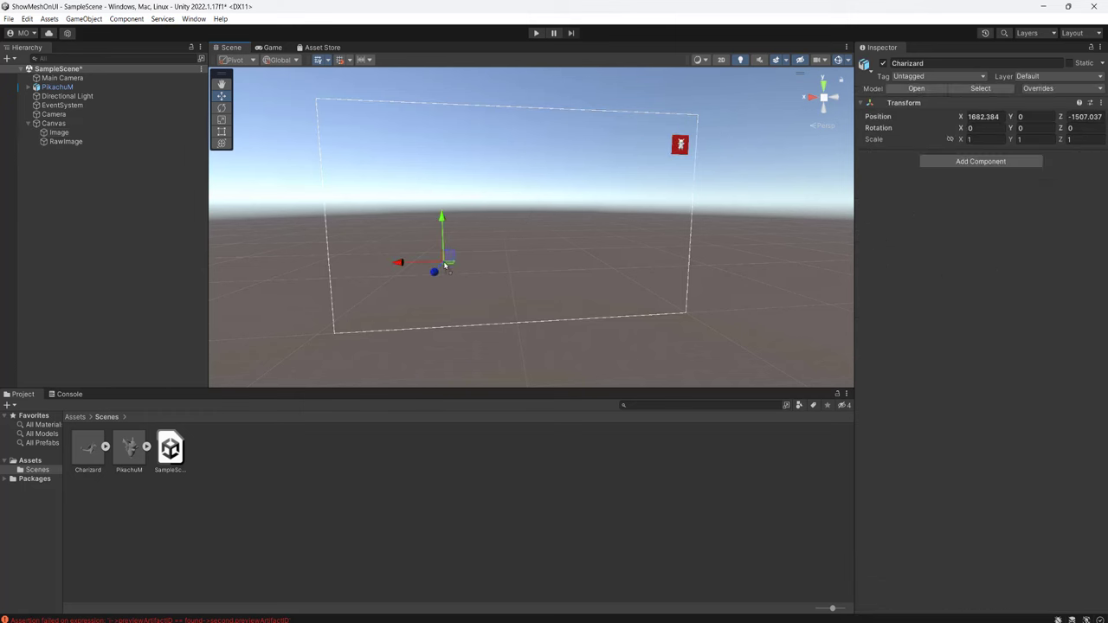
click(983, 116)
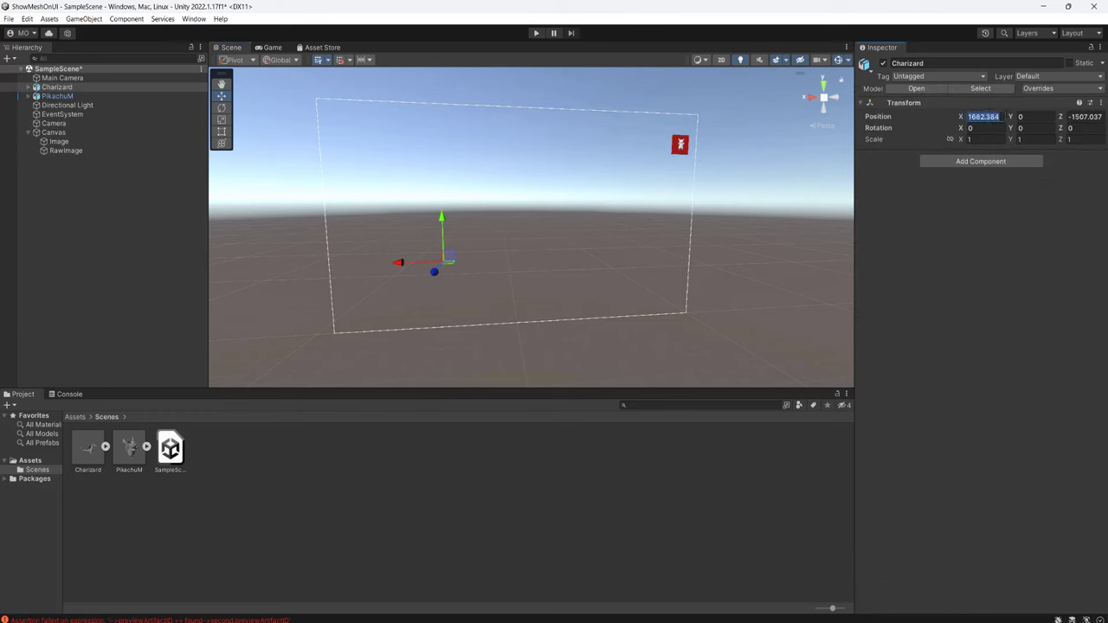
text(0)
key(Tab)
key(Tab)
text(0)
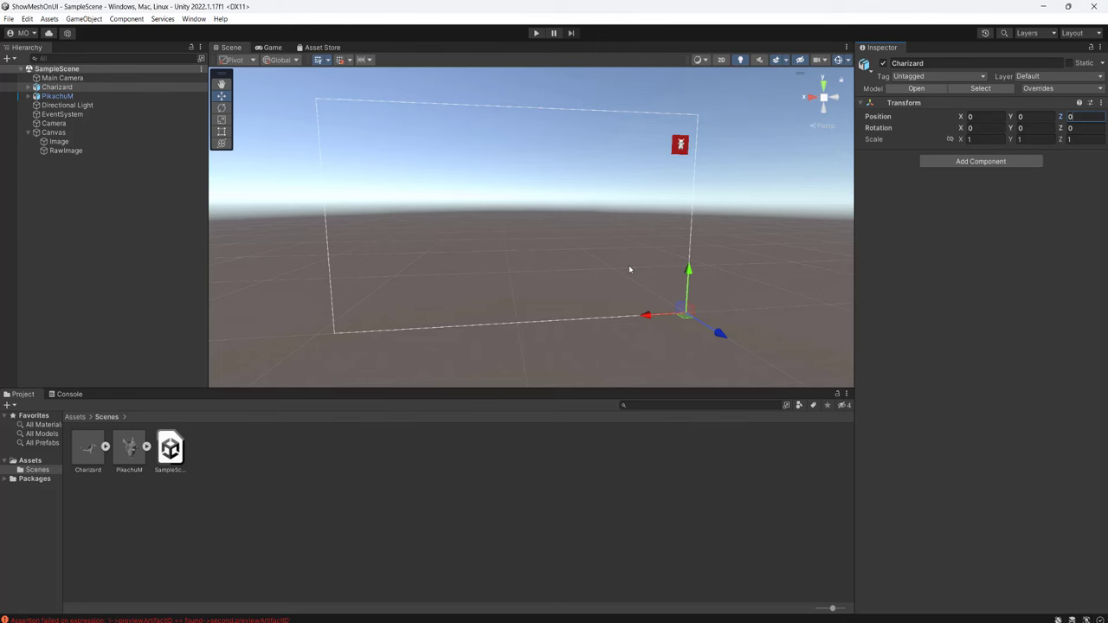
Assign the Charizard model and its children to PikaLayer while viewing the game output
click(273, 49)
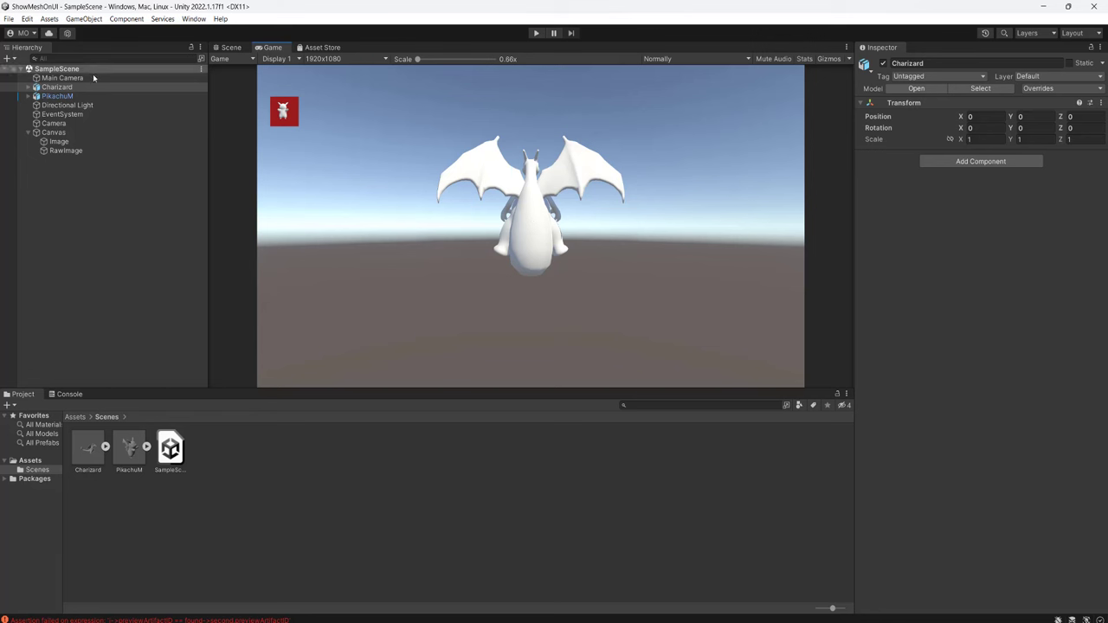
click(1033, 79)
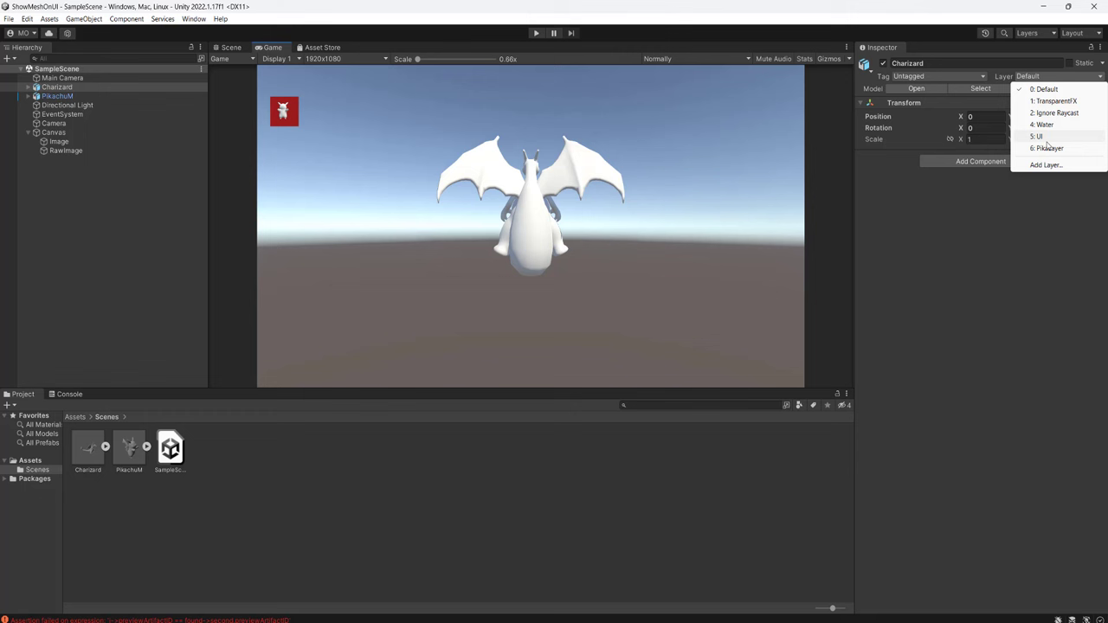
click(1049, 148)
click(512, 337)
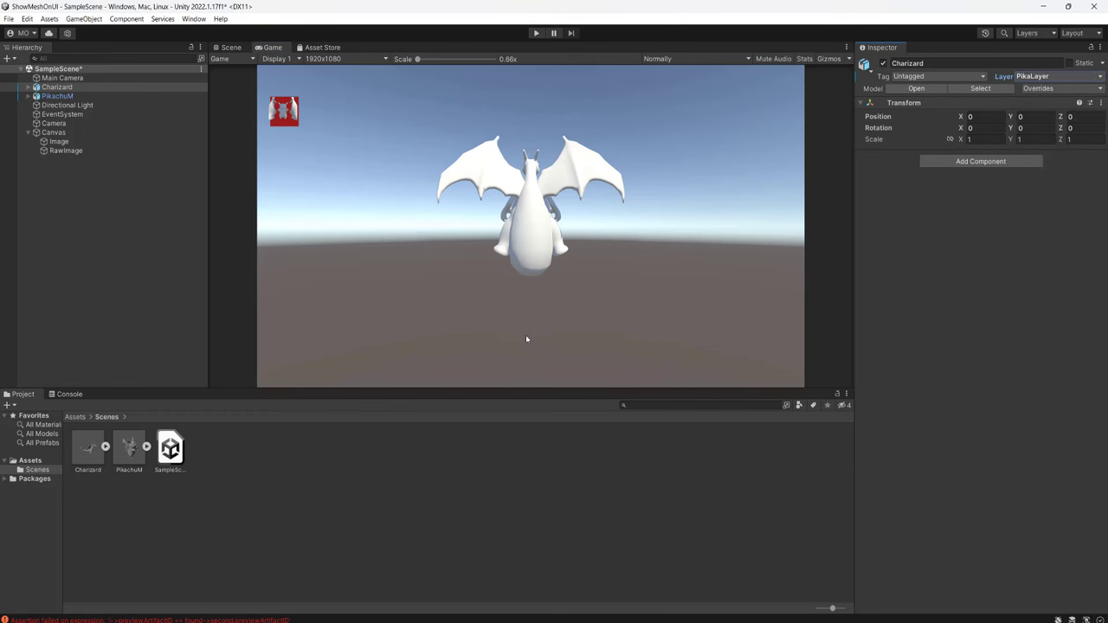